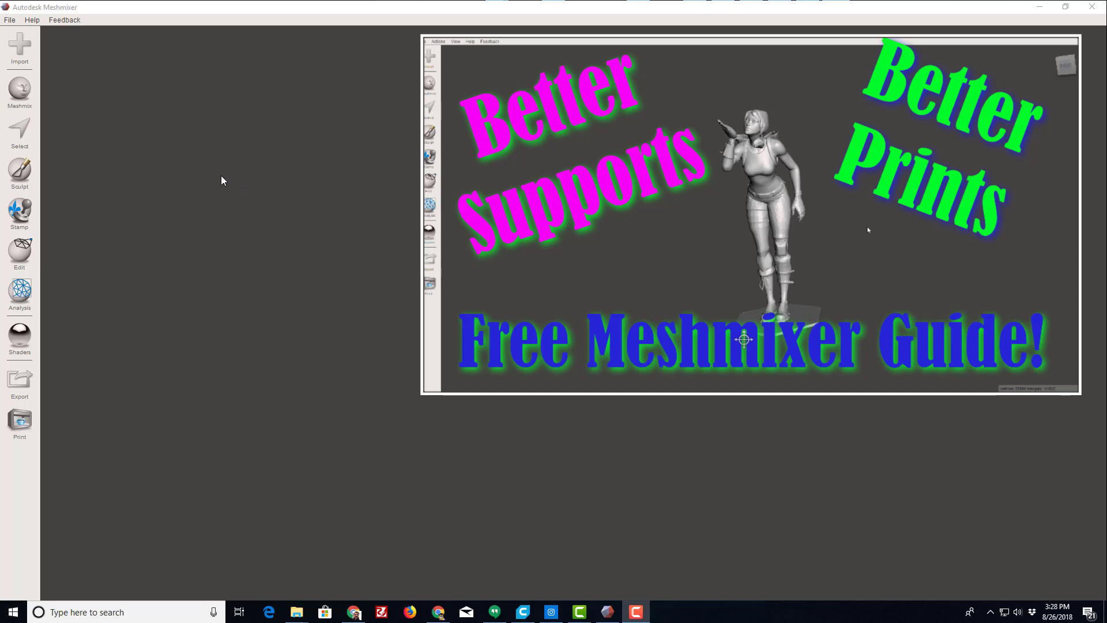
# Search the 3dmodeling folder for 'cube' and open CubeGears2-3.stl.
pyautogui.click(498, 283)
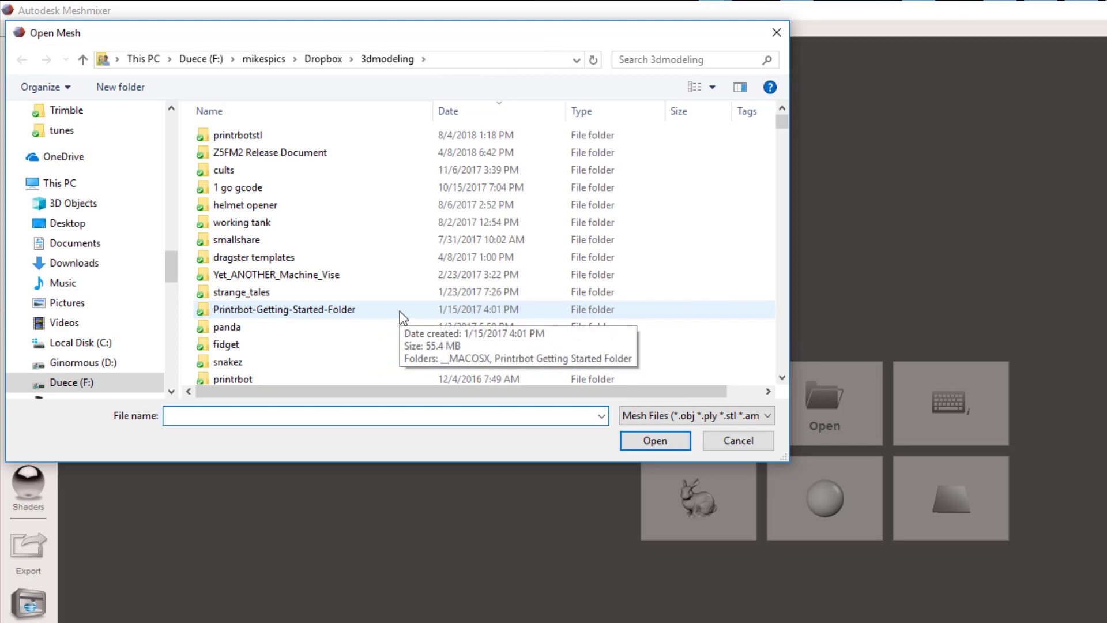
pyautogui.click(663, 59)
pyautogui.write('cube')
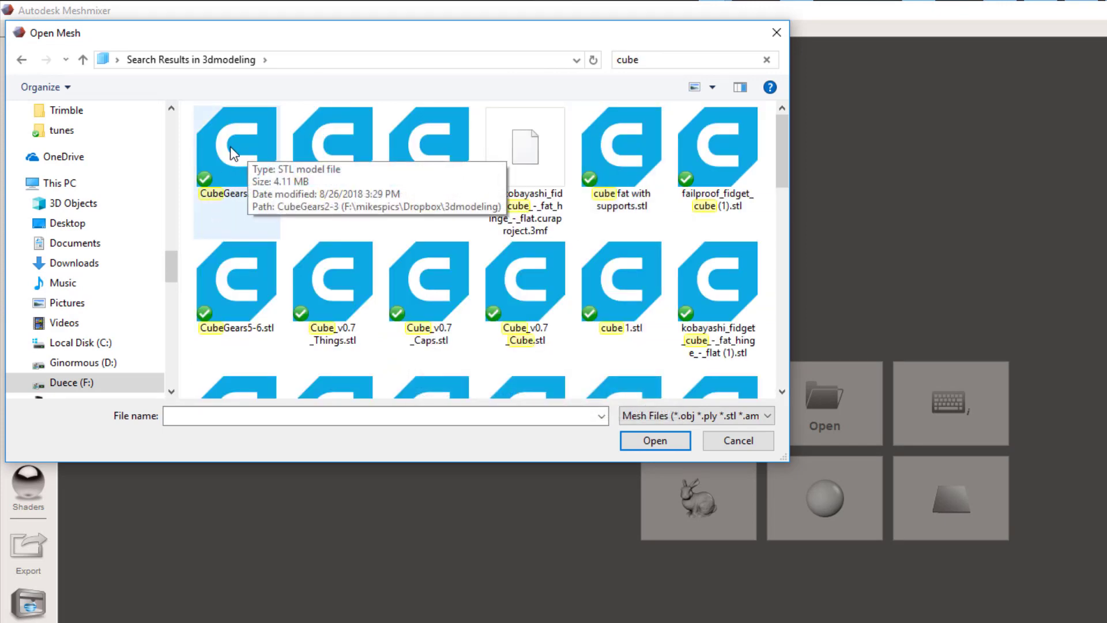
pyautogui.doubleClick(232, 199)
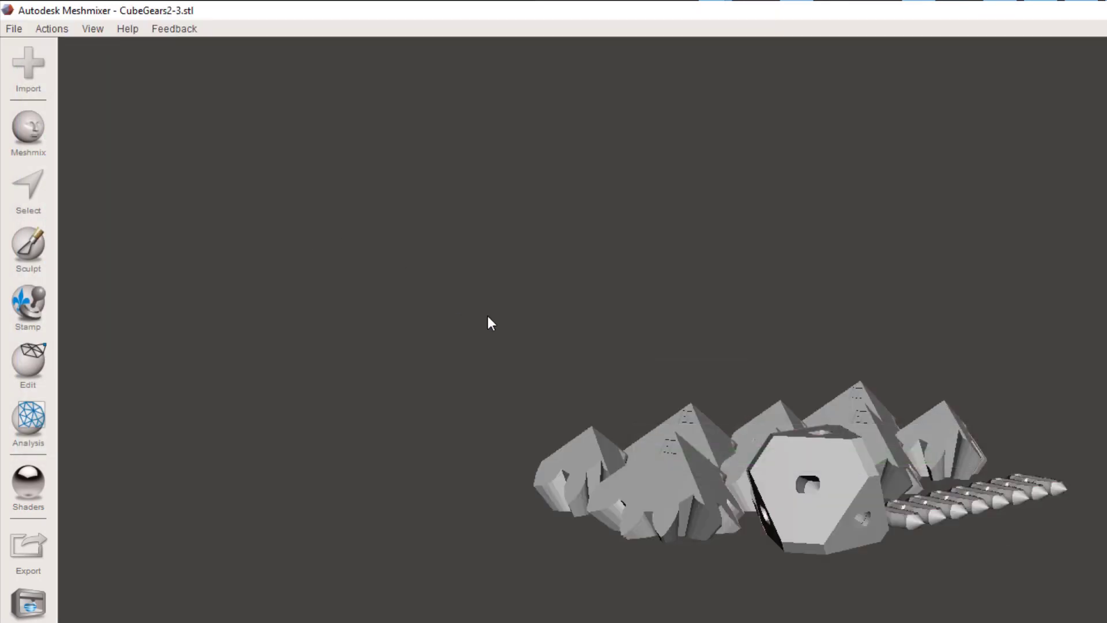
pyautogui.moveTo(636, 251); pyautogui.dragTo(469, 237, button='right')
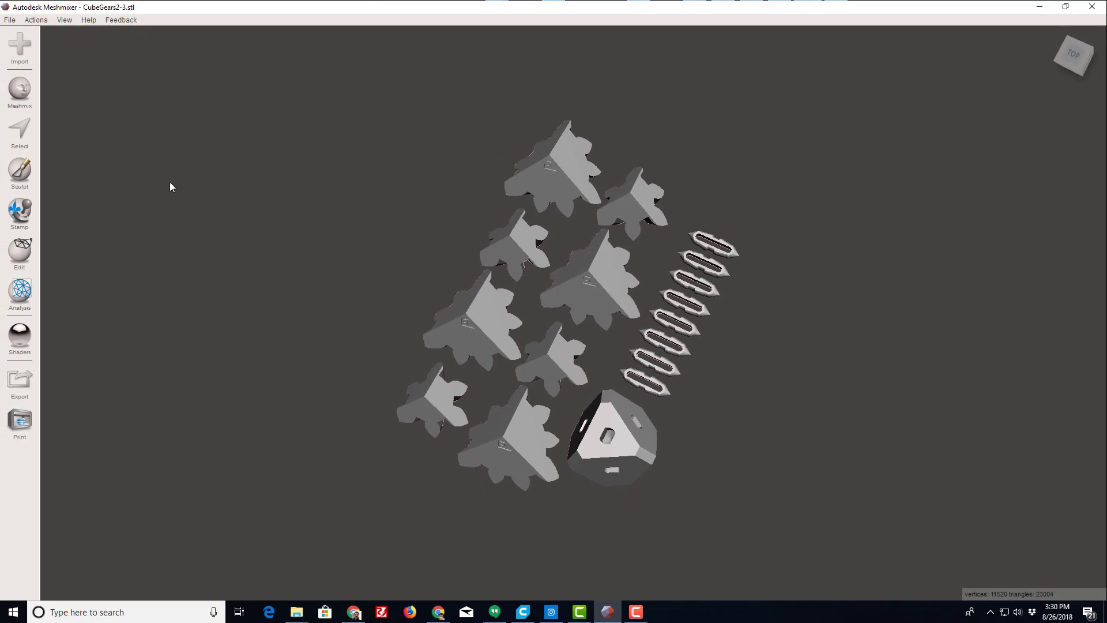
# Select faces on the five unwanted gears, expand to the whole gears, and delete them.
pyautogui.press('s')
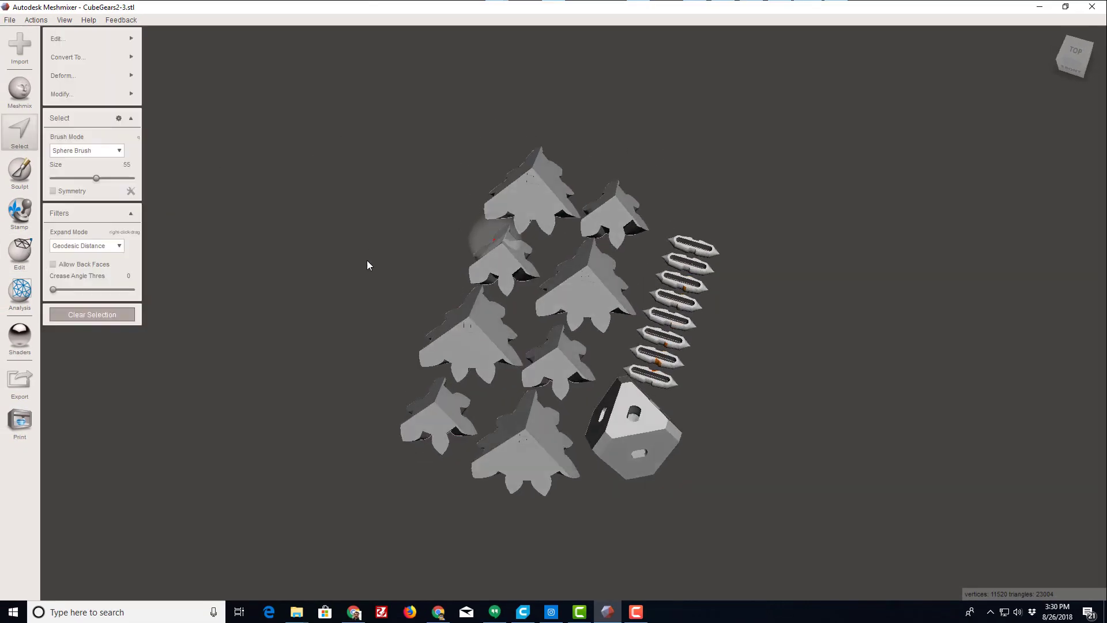
pyautogui.moveTo(368, 266); pyautogui.dragTo(388, 233, button='right')
pyautogui.click(20, 132)
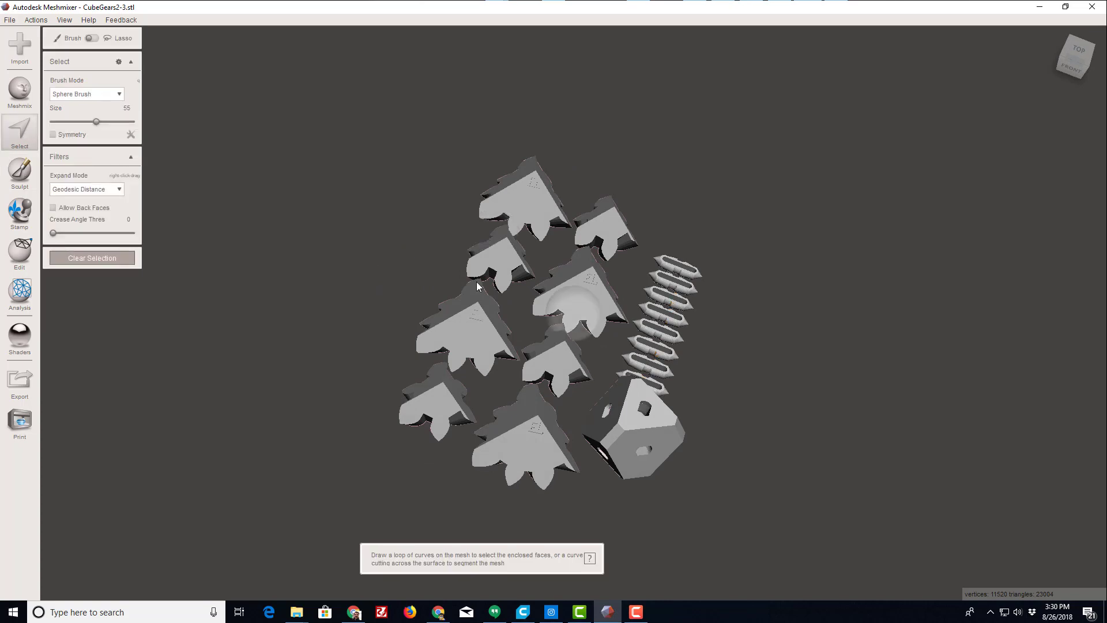
pyautogui.click(527, 194)
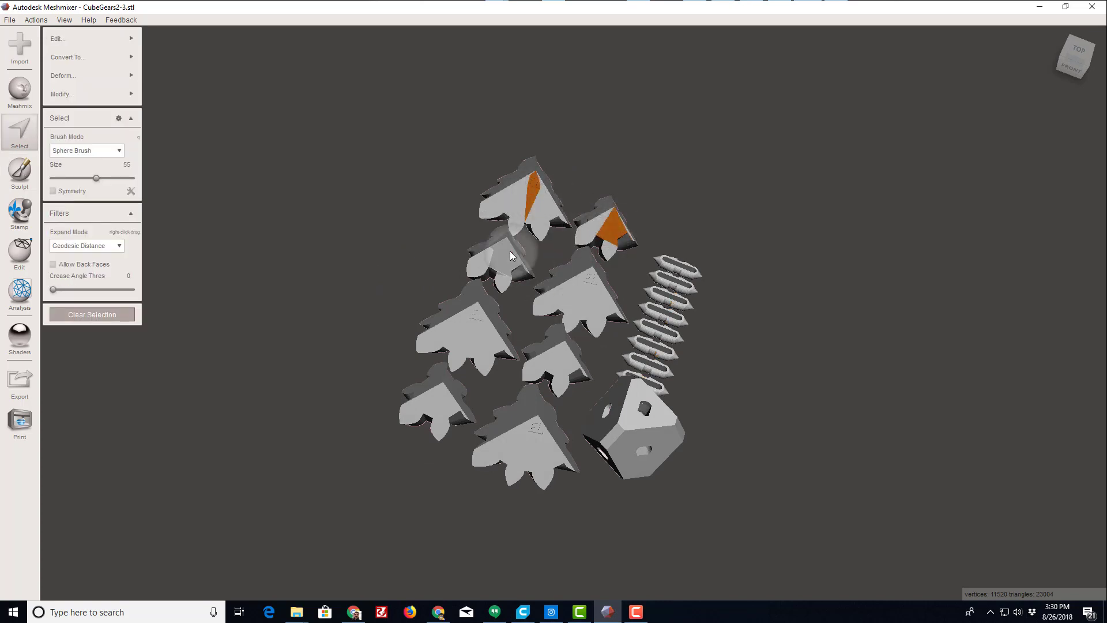
pyautogui.click(597, 310)
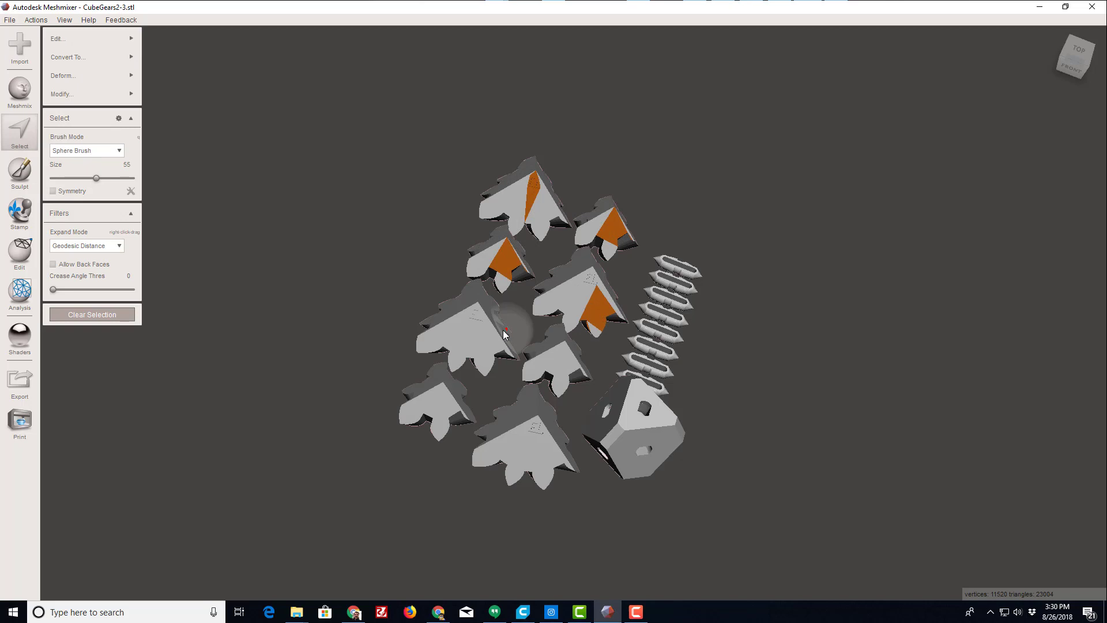
pyautogui.click(486, 331)
pyautogui.click(576, 356)
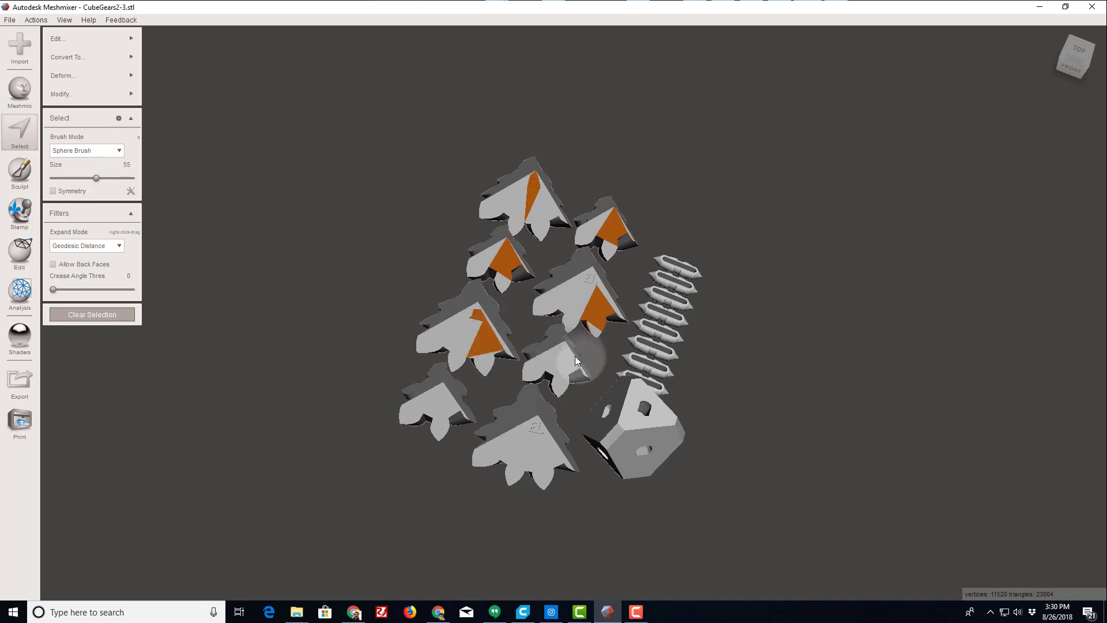
pyautogui.click(427, 397)
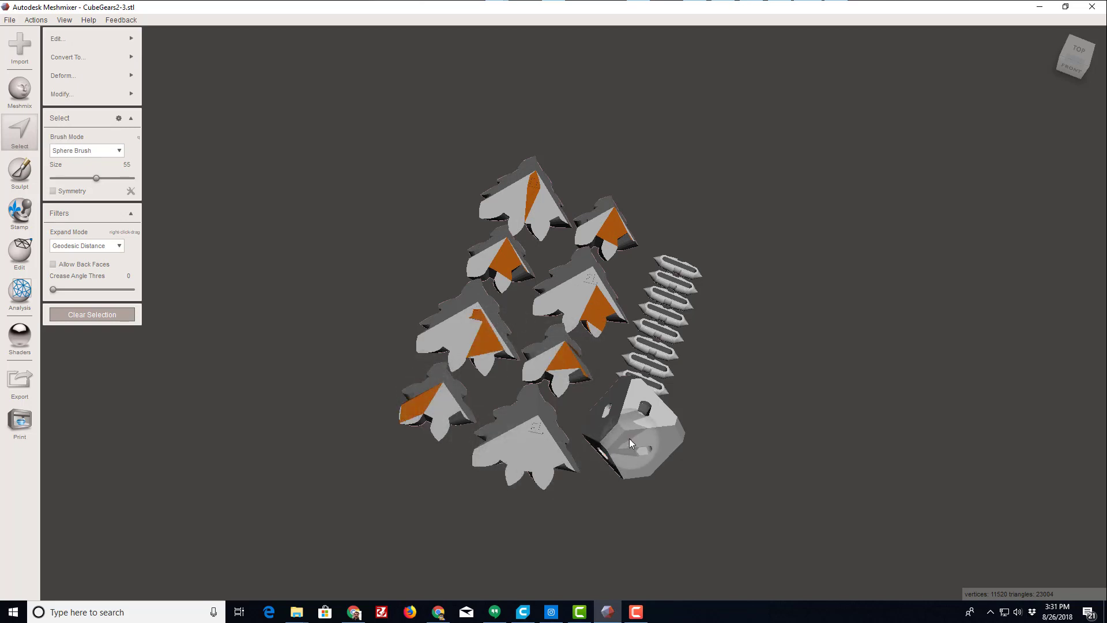
pyautogui.press('e')
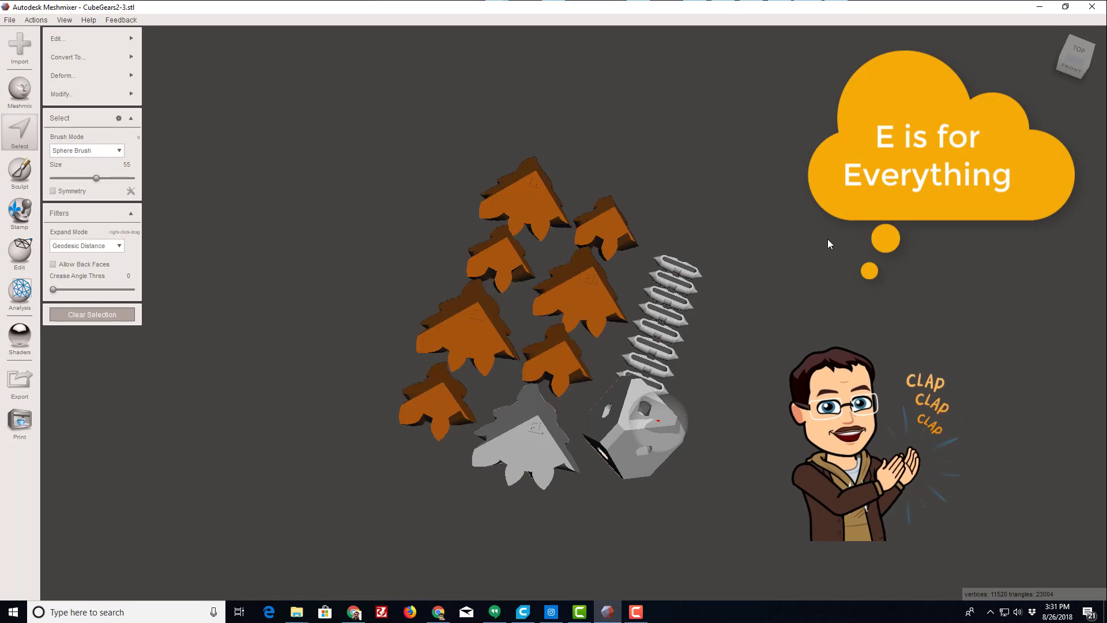
pyautogui.press('Delete')
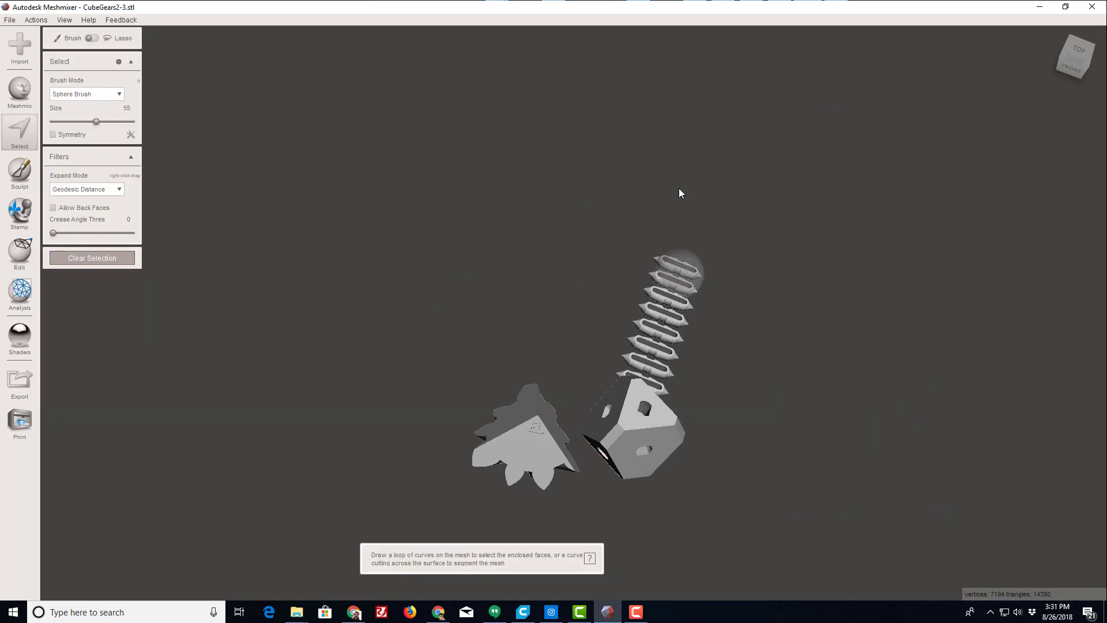
# Undo a mis-cut, then select the pin row and cube, expand, and delete them.
pyautogui.moveTo(680, 189)
pyautogui.mouseDown()
pyautogui.moveTo(630, 368)
pyautogui.moveTo(615, 483)
pyautogui.mouseUp()
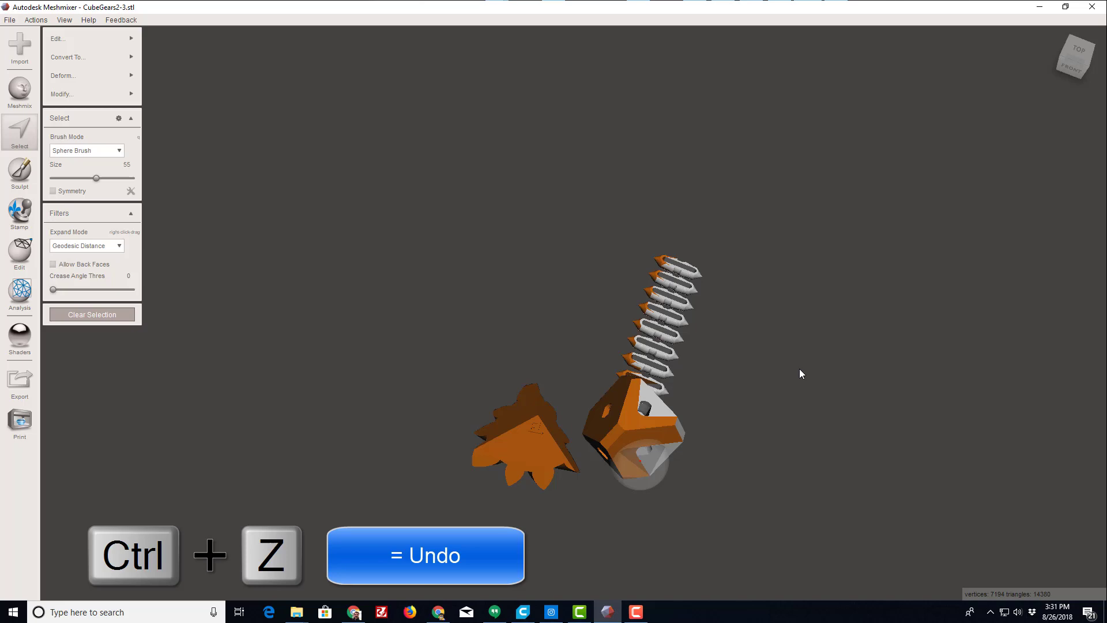
pyautogui.hotkey('ctrl', 'z')
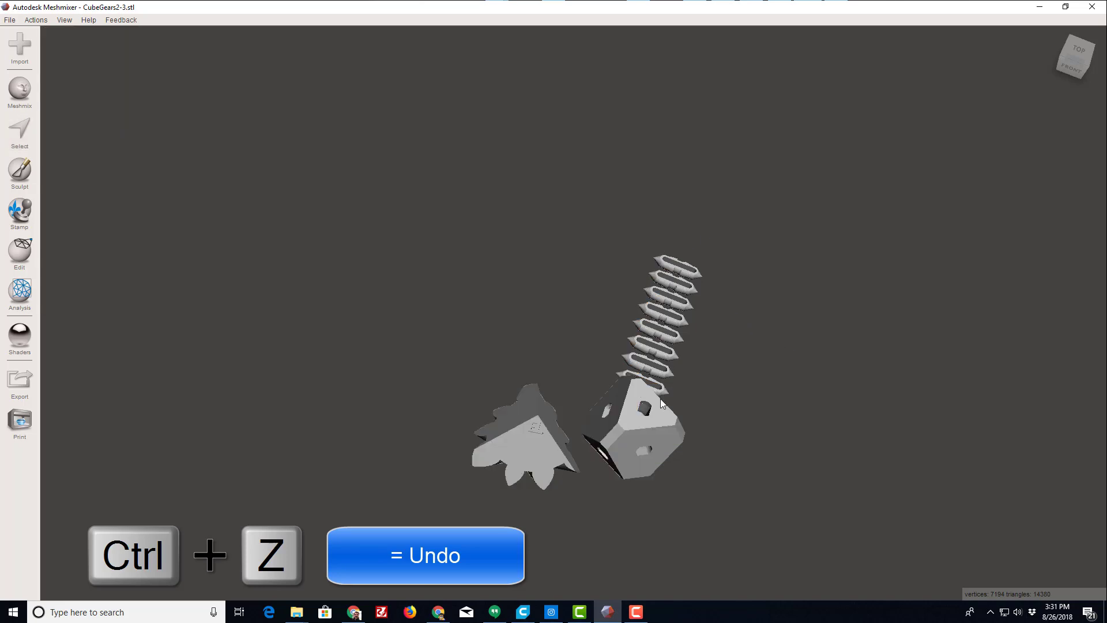
pyautogui.press('s')
pyautogui.moveTo(701, 241); pyautogui.dragTo(636, 479)
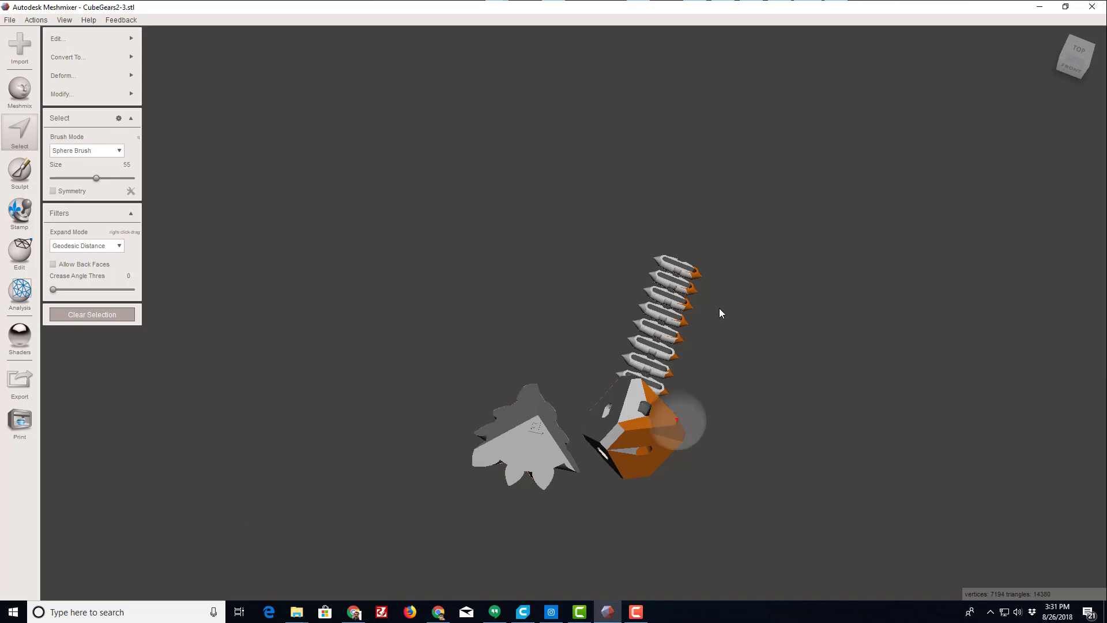
pyautogui.press('e')
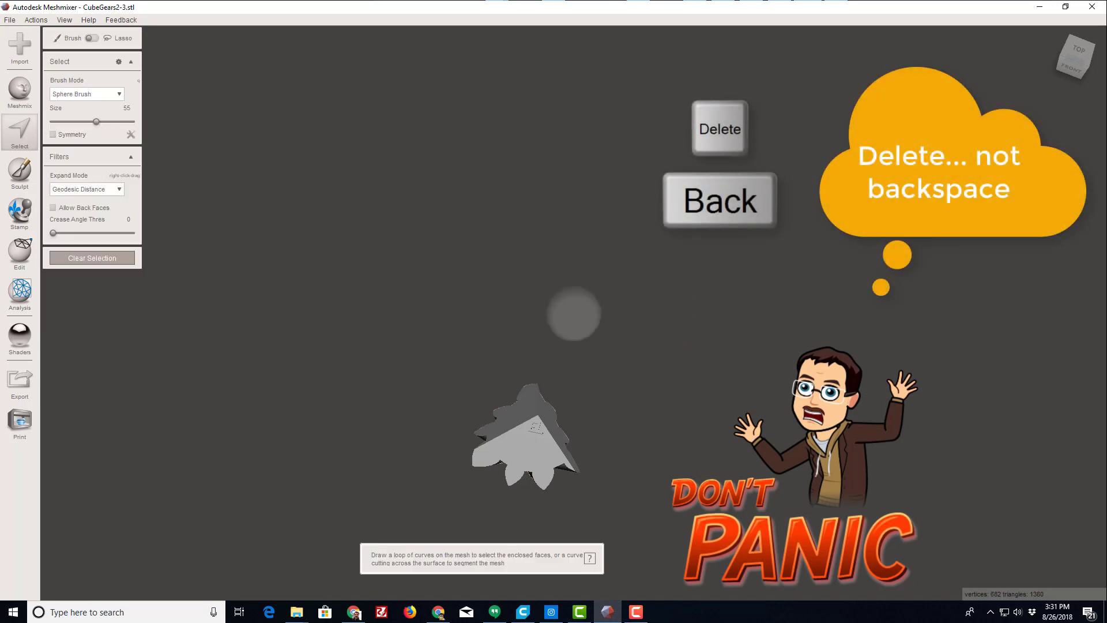
pyautogui.press('Delete')
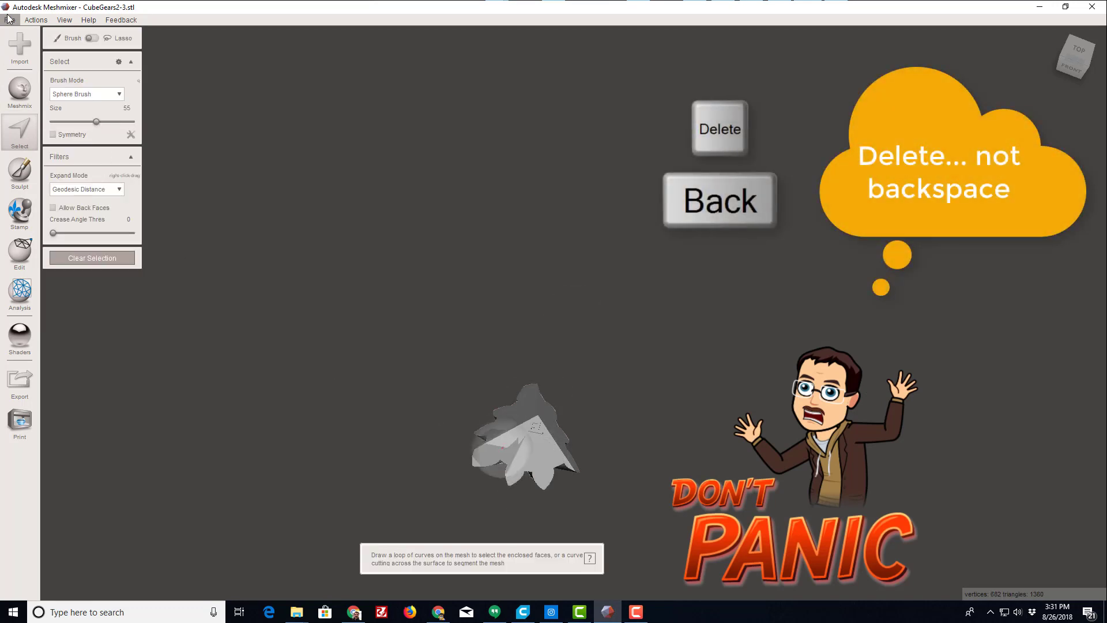
# Export the remaining gear as a binary STL named '23 large part'.
pyautogui.click(10, 19)
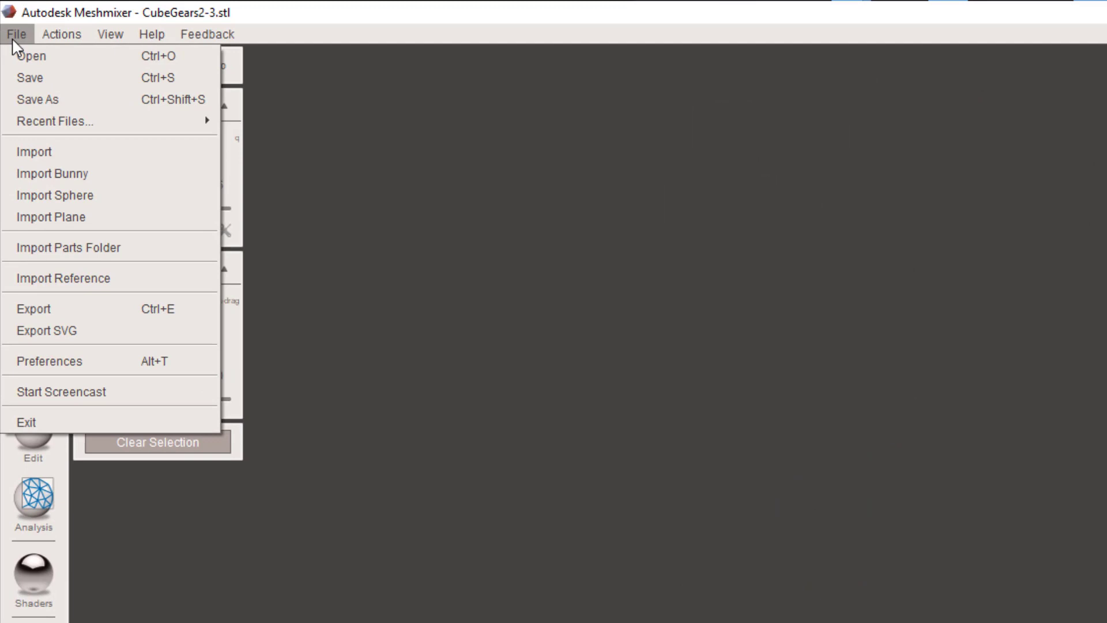
pyautogui.click(67, 306)
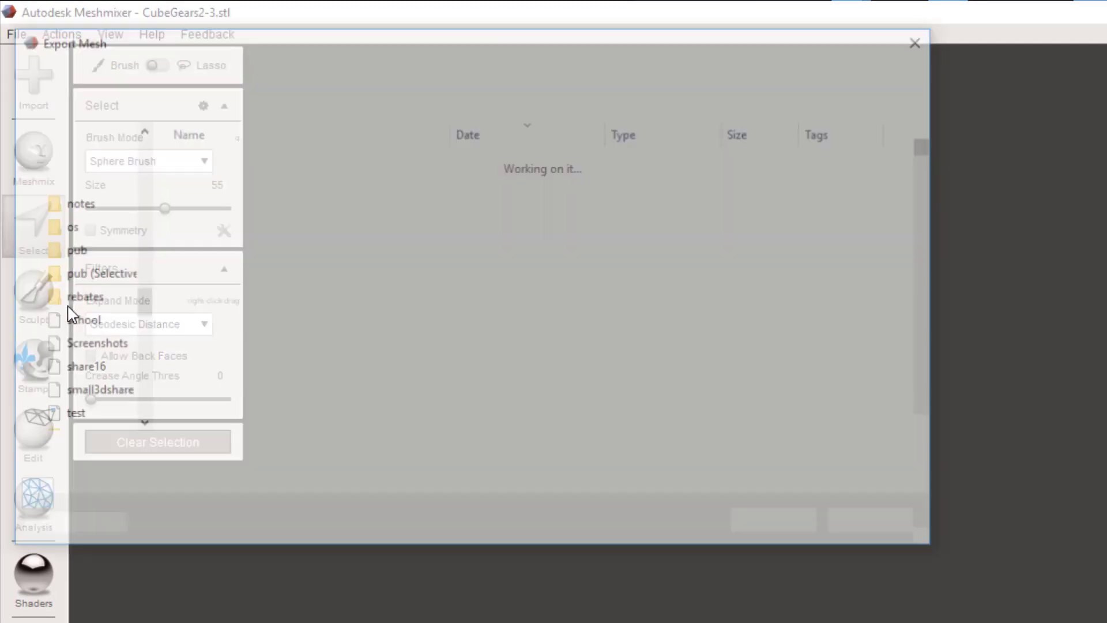
pyautogui.click(198, 482)
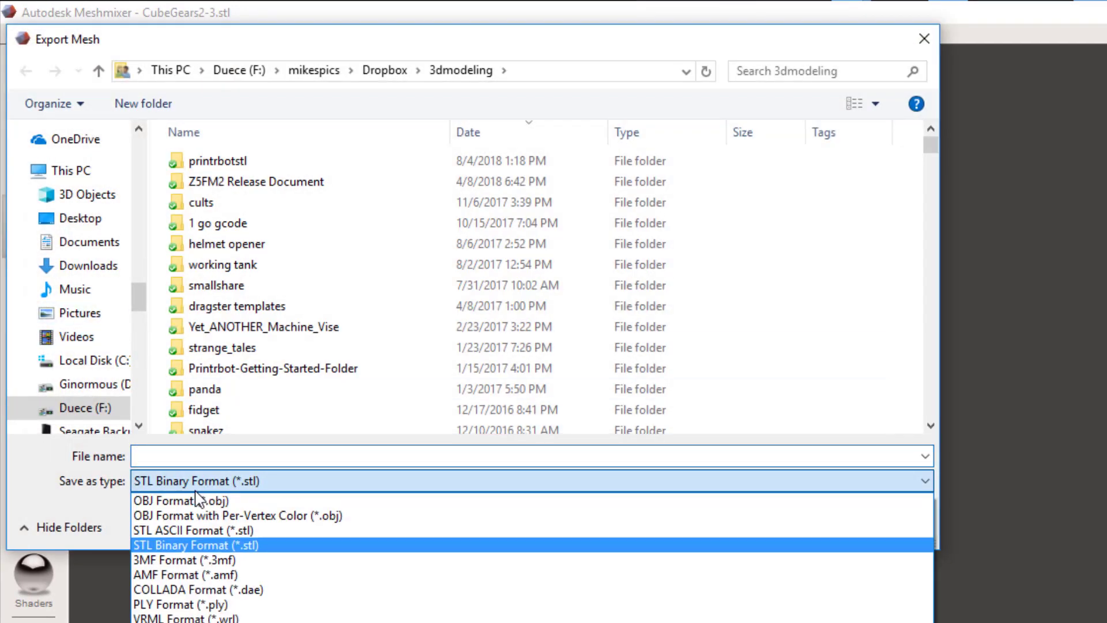
pyautogui.click(210, 547)
pyautogui.click(202, 455)
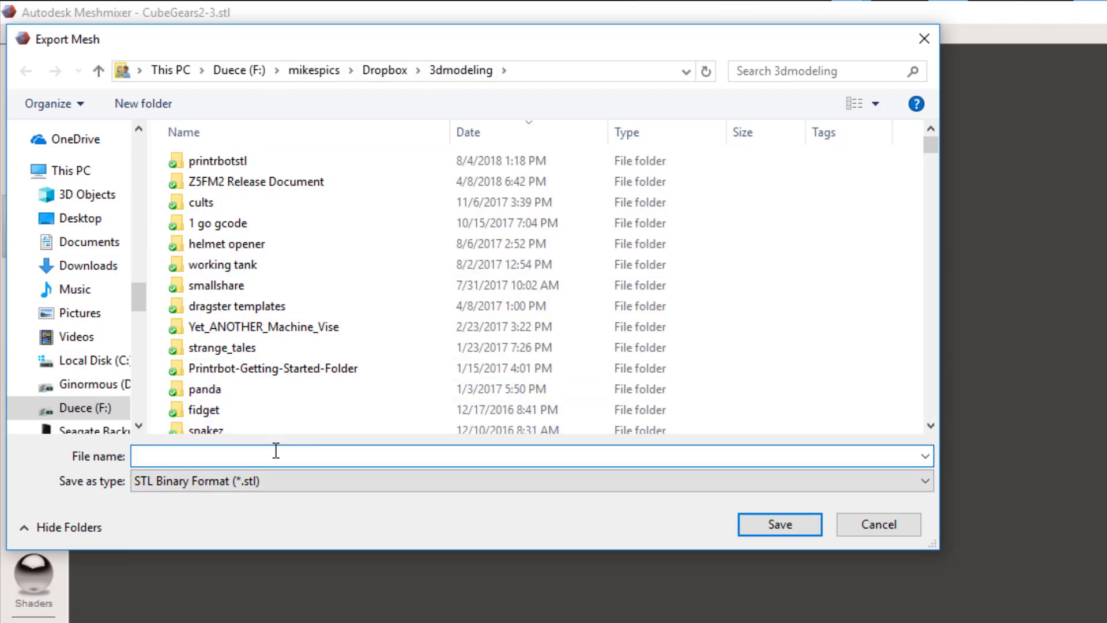
pyautogui.write('23 large part')
pyautogui.press('Return')
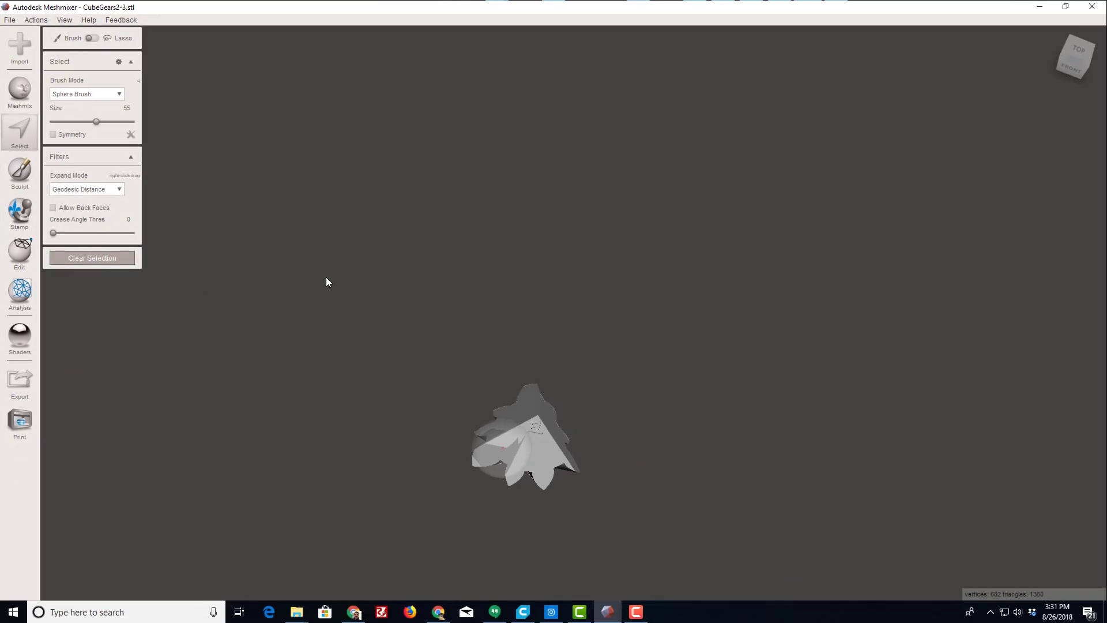
# Restore the deleted parts, then select and delete the four left-hand gears.
pyautogui.hotkey('ctrl', 'z')
pyautogui.hotkey('ctrl', 'z')
pyautogui.hotkey('ctrl', 'z')
pyautogui.hotkey('ctrl', 'z')
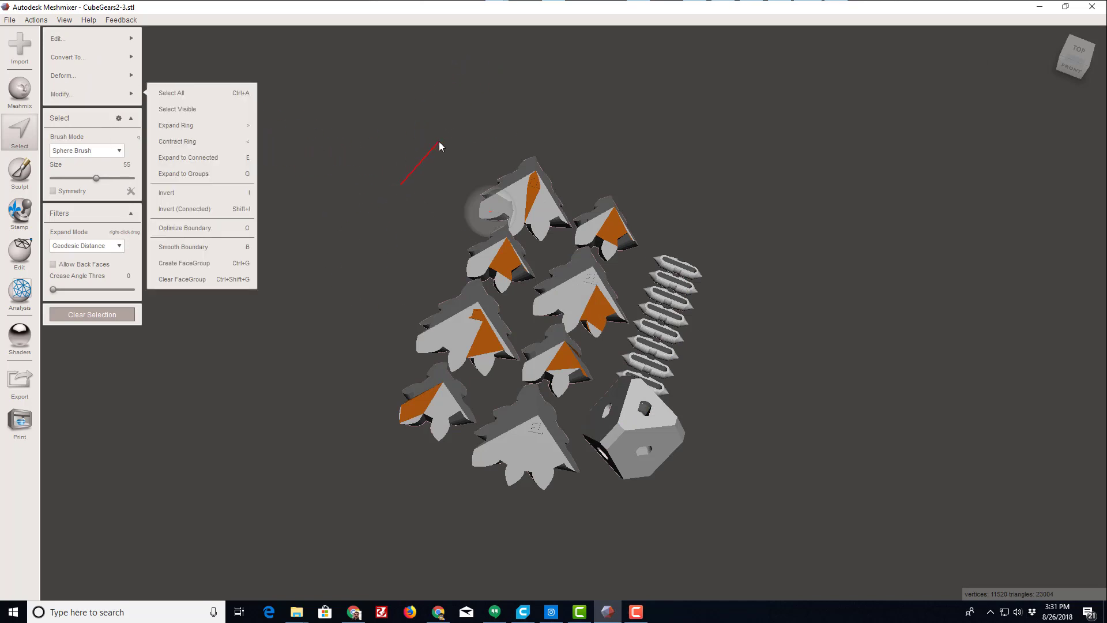
pyautogui.press('Escape')
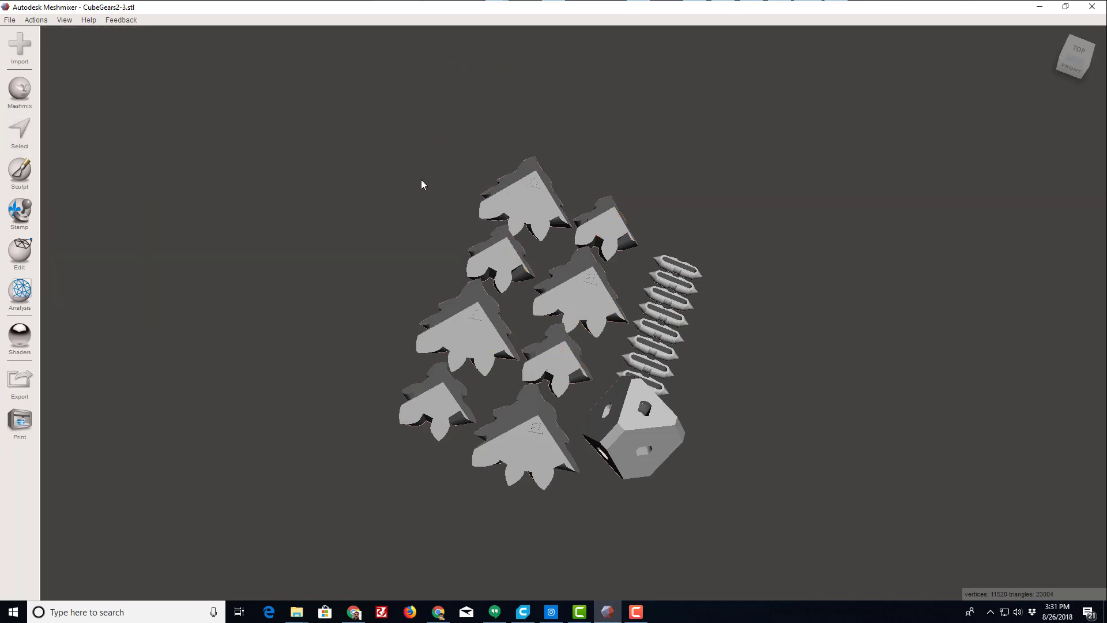
pyautogui.press('s')
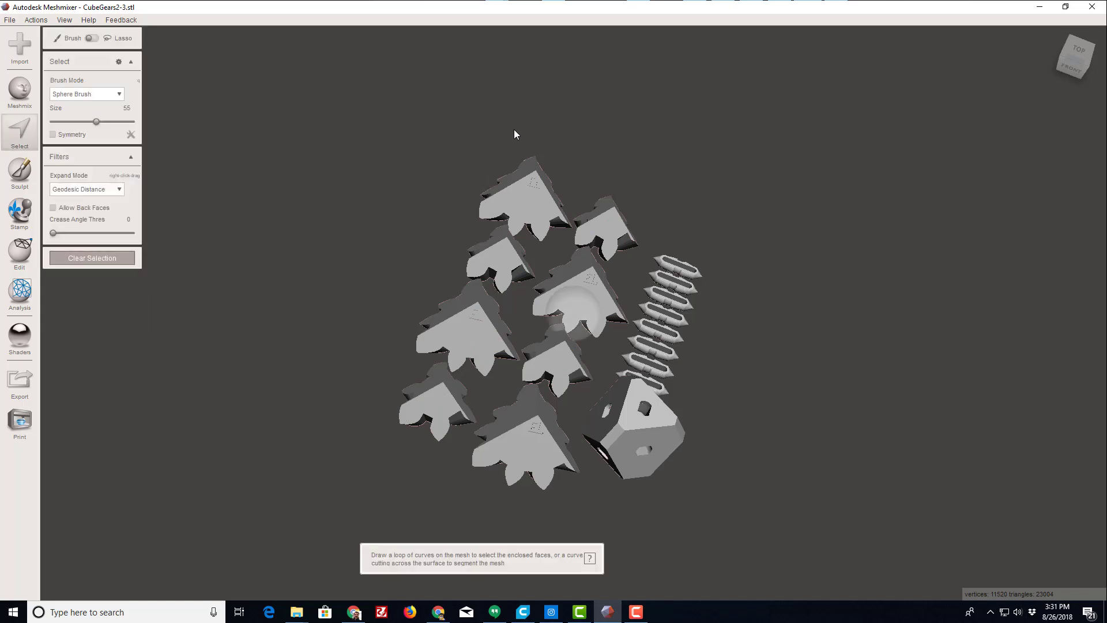
pyautogui.moveTo(577, 129); pyautogui.dragTo(410, 459)
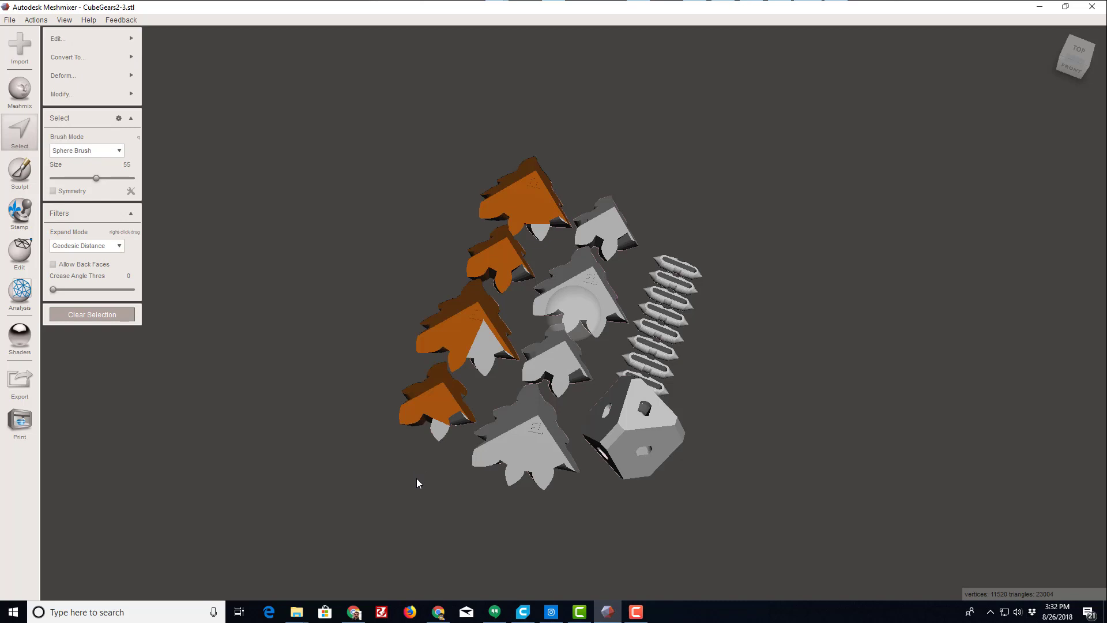
pyautogui.press('e')
pyautogui.press('Delete')
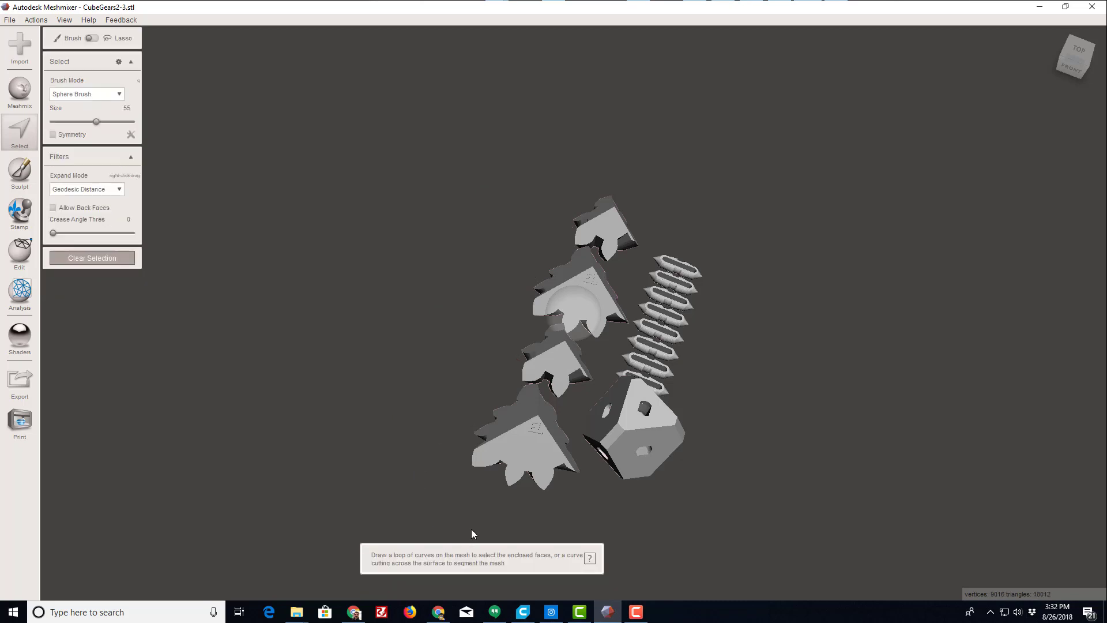
# After discarding a few trial selections, select the three remaining large gears and delete them.
pyautogui.moveTo(478, 523); pyautogui.dragTo(544, 399)
pyautogui.moveTo(574, 320); pyautogui.dragTo(574, 317)
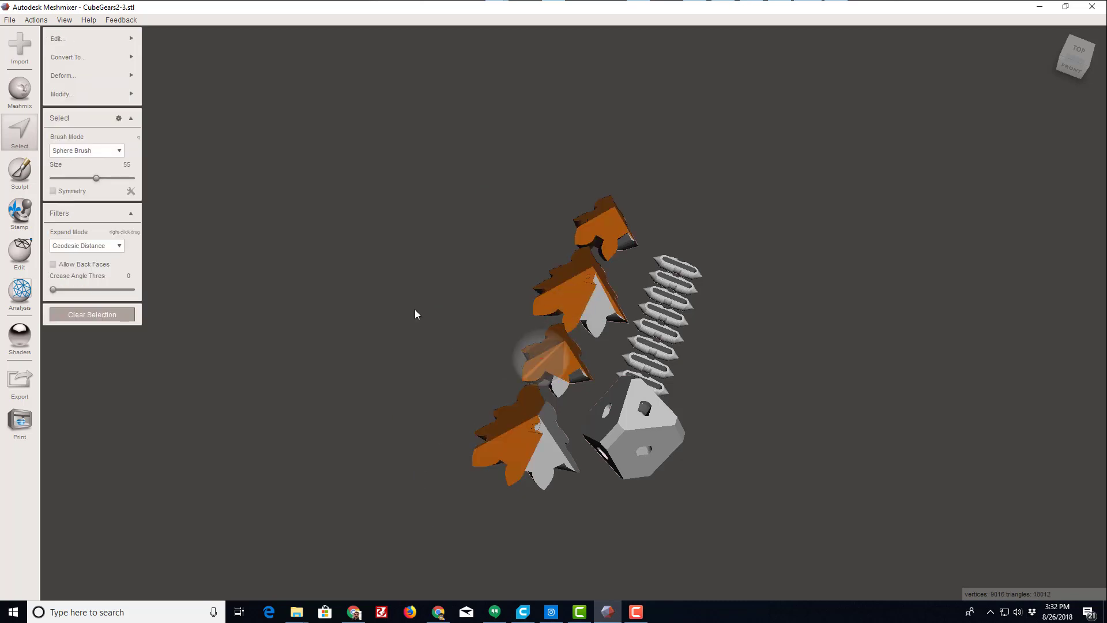
pyautogui.click(81, 314)
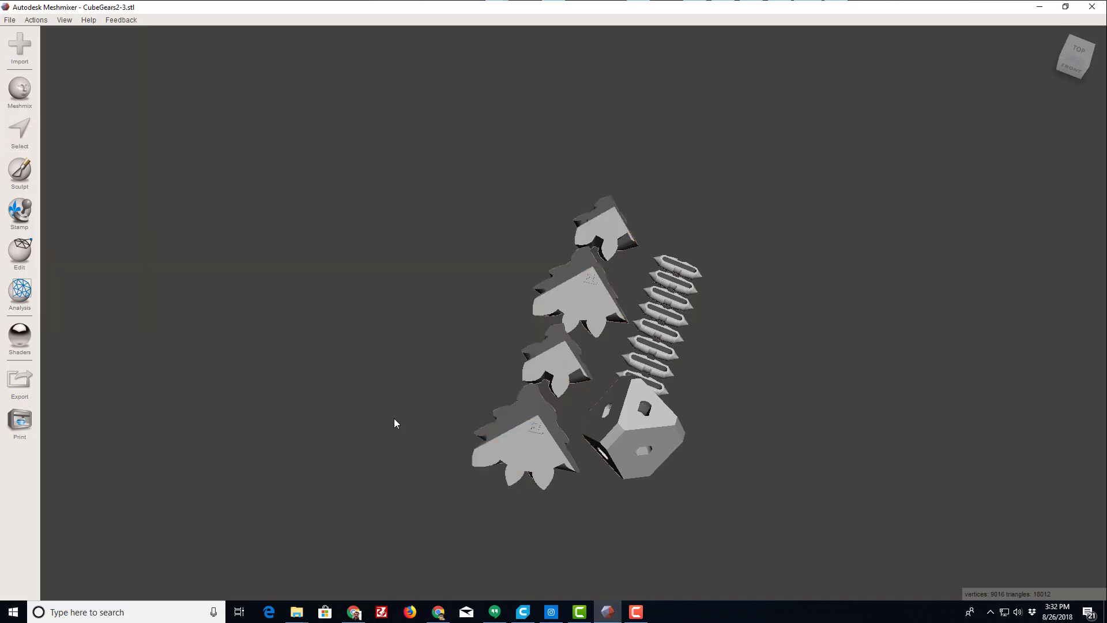
pyautogui.press('s')
pyautogui.moveTo(481, 489)
pyautogui.mouseDown()
pyautogui.moveTo(553, 378)
pyautogui.moveTo(625, 319)
pyautogui.moveTo(712, 317)
pyautogui.moveTo(706, 252)
pyautogui.mouseUp()
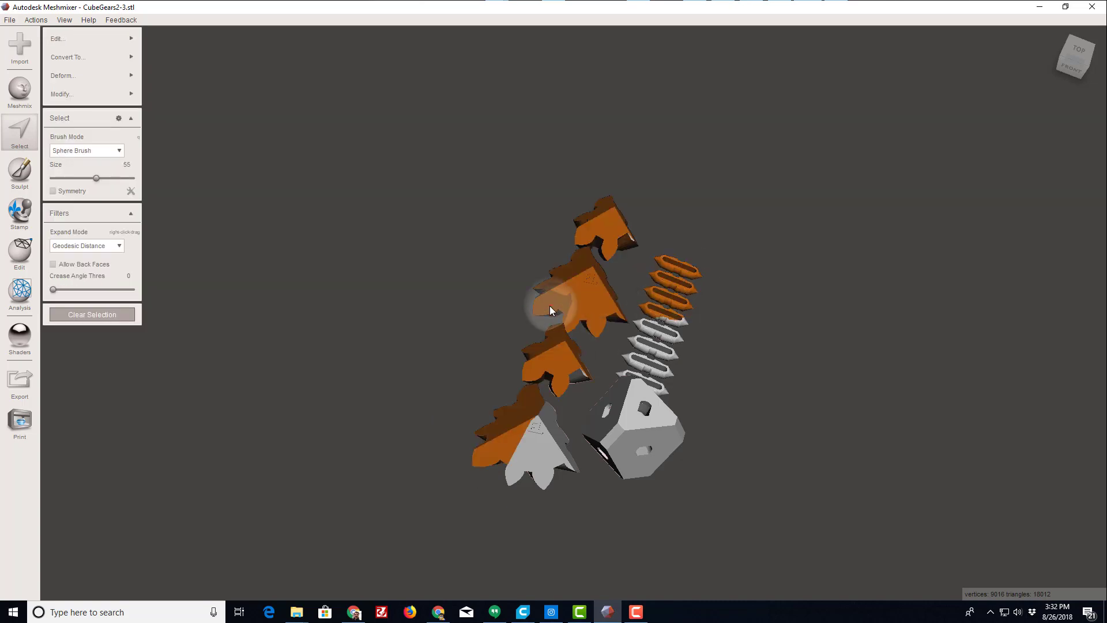
pyautogui.press('Escape')
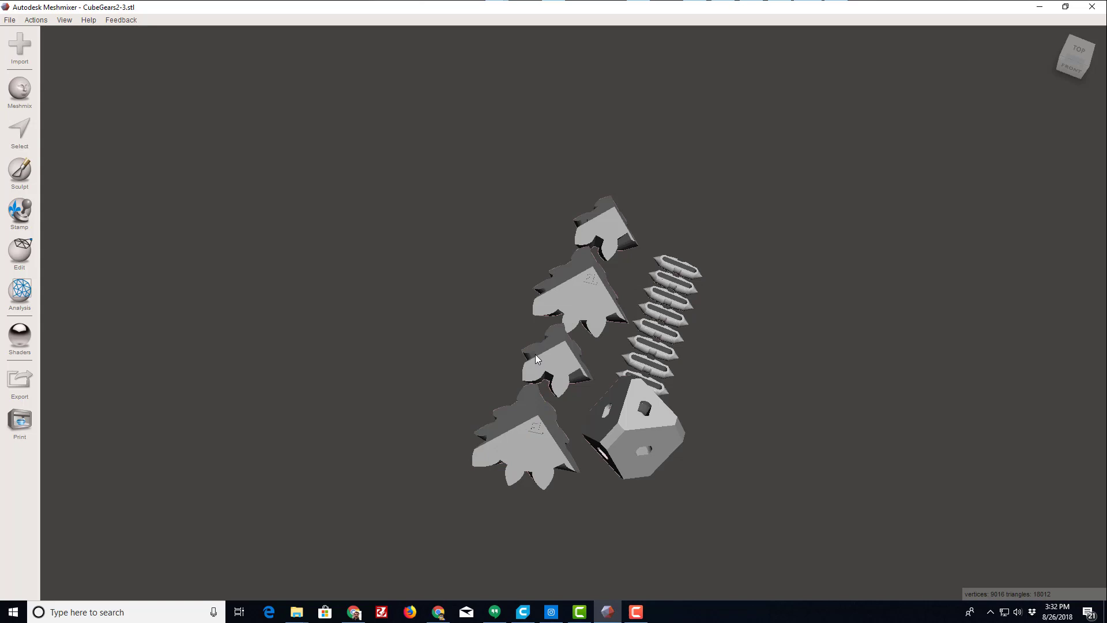
pyautogui.press('s')
pyautogui.click(593, 306)
pyautogui.click(570, 356)
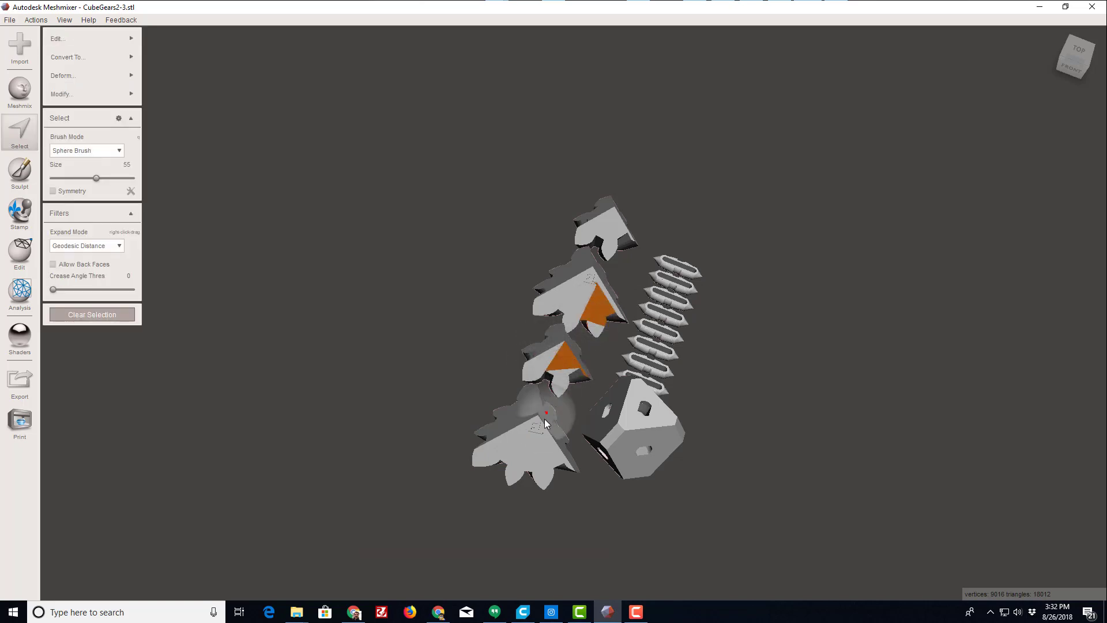
pyautogui.click(544, 427)
pyautogui.press('e')
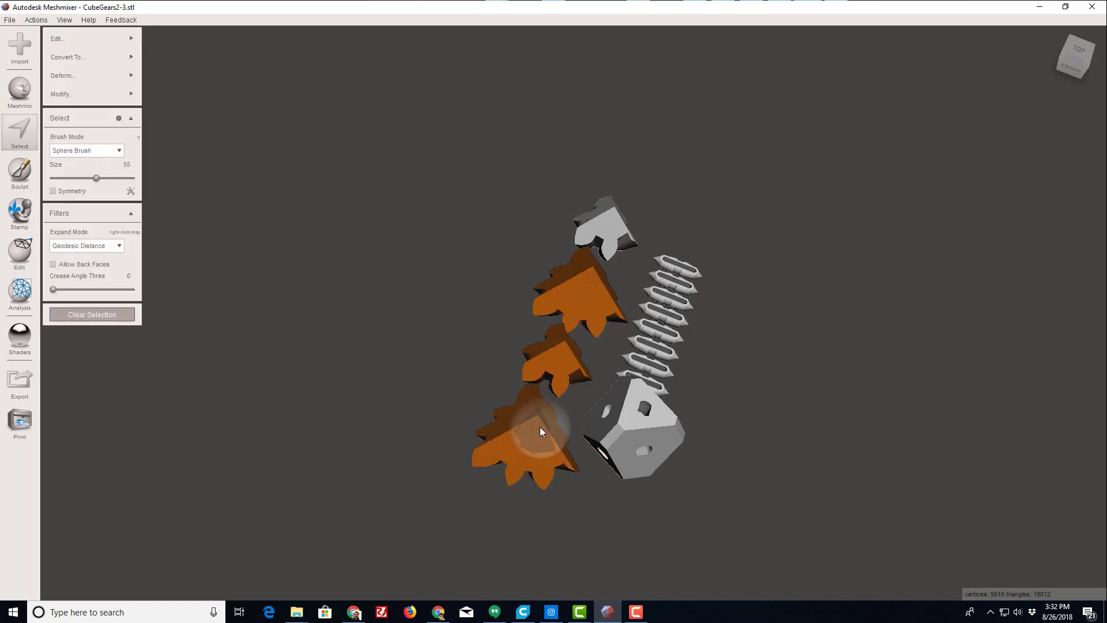
pyautogui.press('Delete')
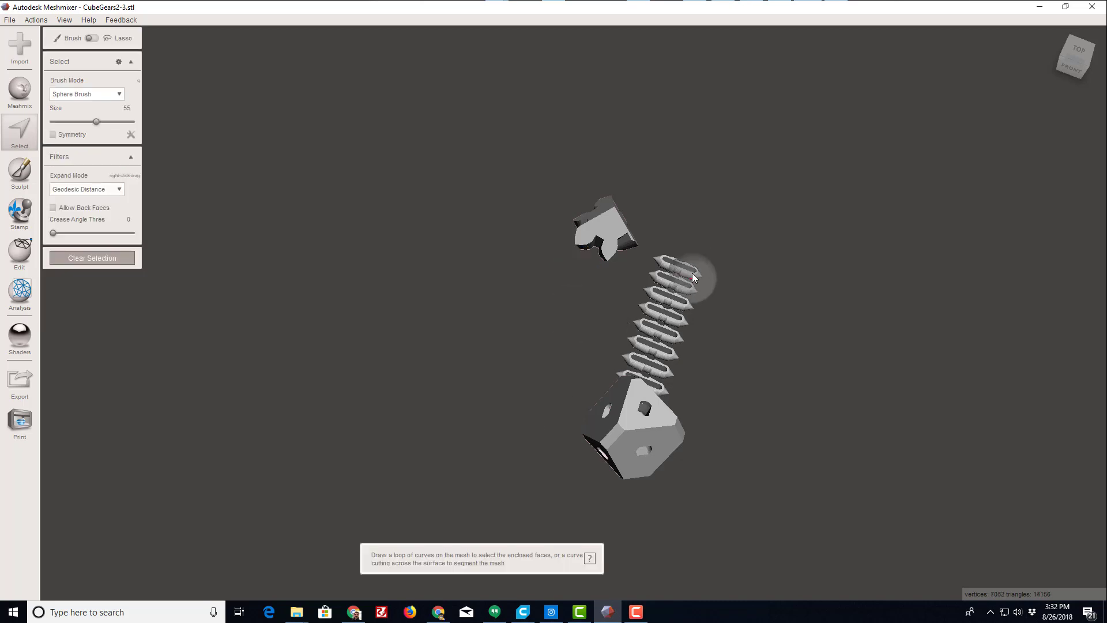
# Select the pin row and cube, expand to their whole shapes, and delete them.
pyautogui.moveTo(707, 251); pyautogui.dragTo(689, 295)
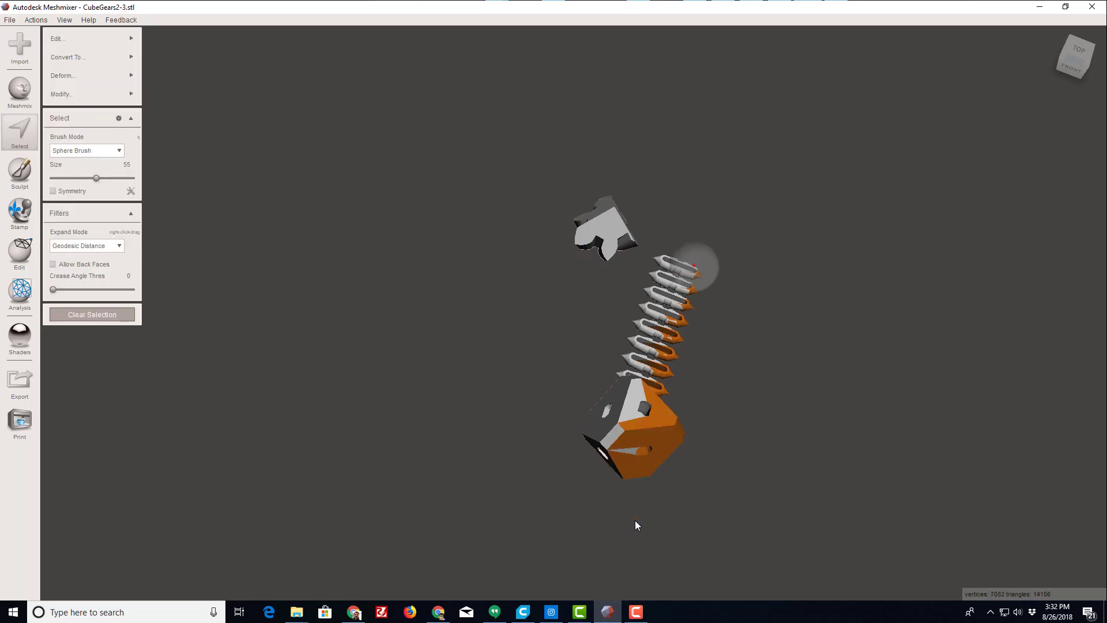
pyautogui.press('e')
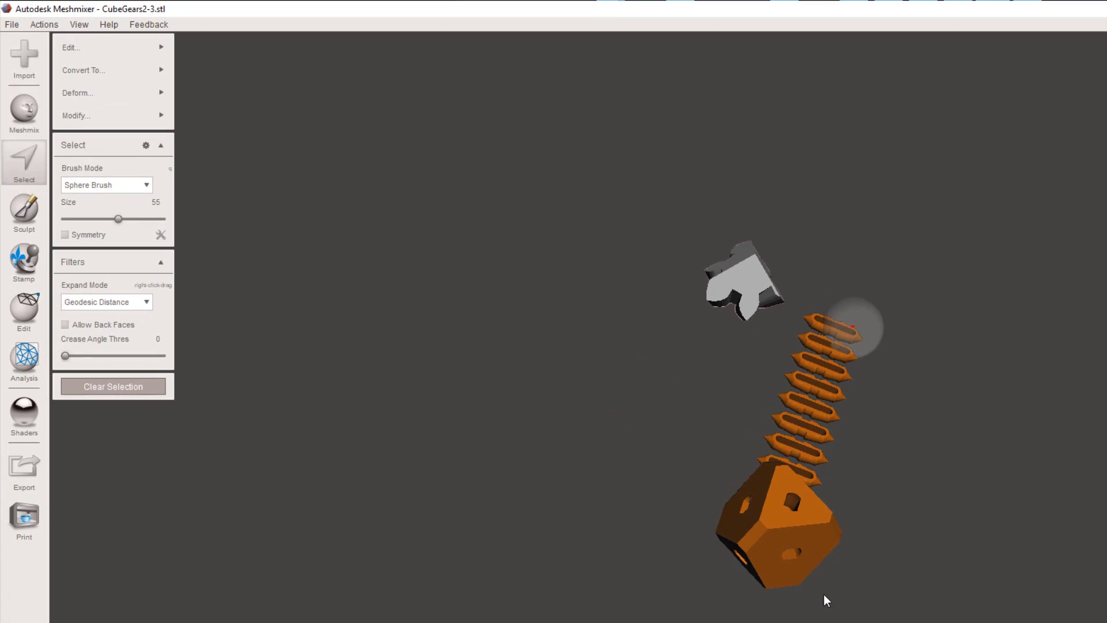
pyautogui.press('Delete')
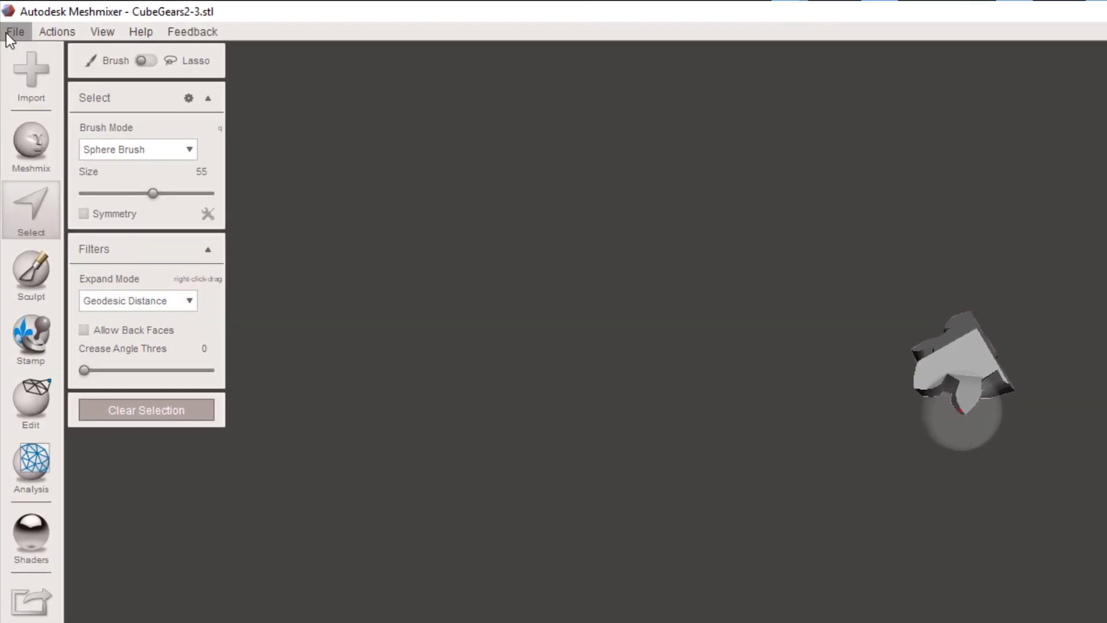
# Export the small corner piece as a binary STL named '23 small part'.
pyautogui.click(7, 32)
pyautogui.click(52, 288)
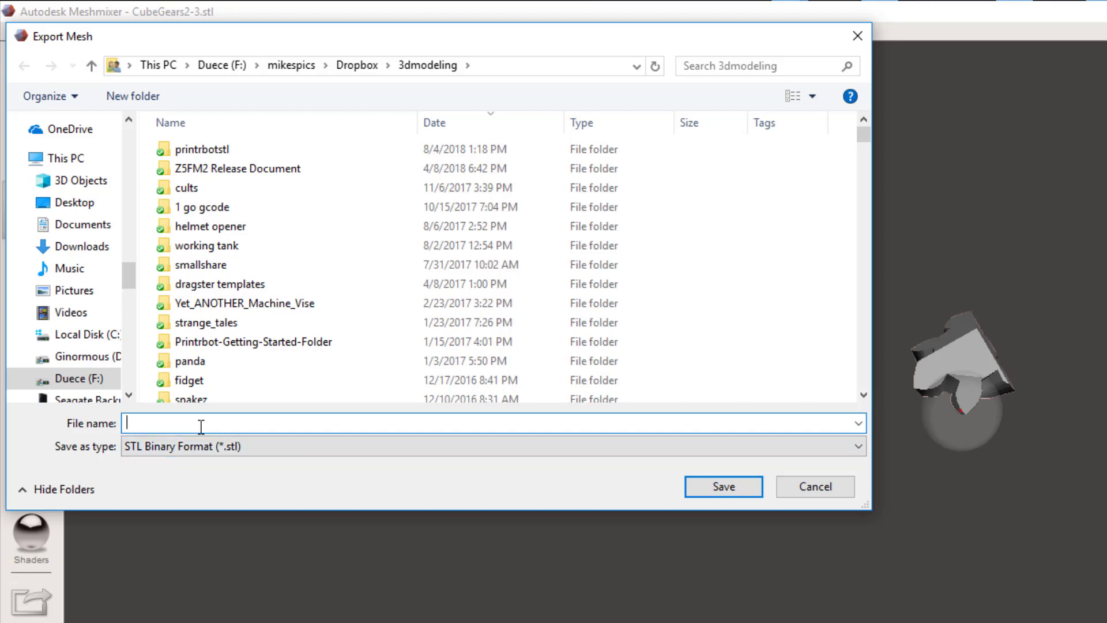
pyautogui.write('23 ')
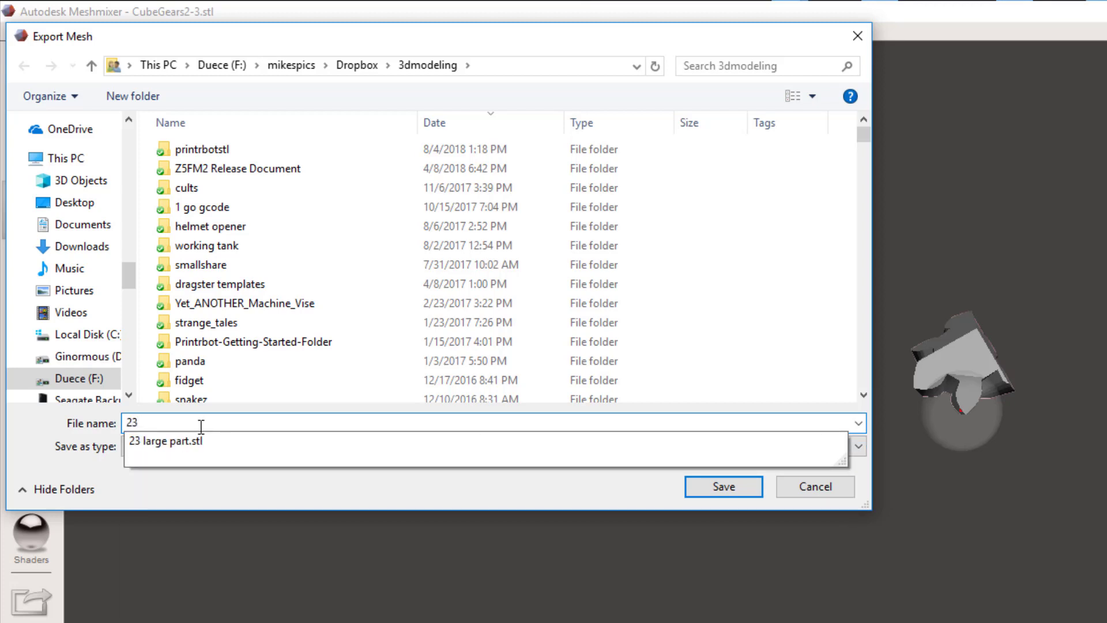
pyautogui.write('small p')
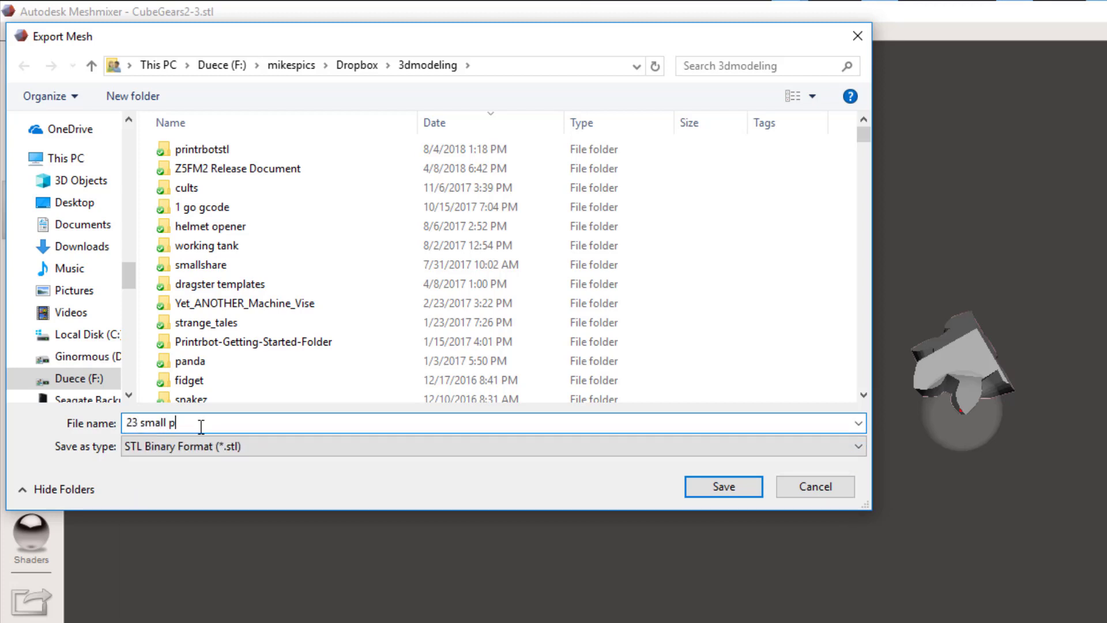
pyautogui.write('art')
pyautogui.press('Return')
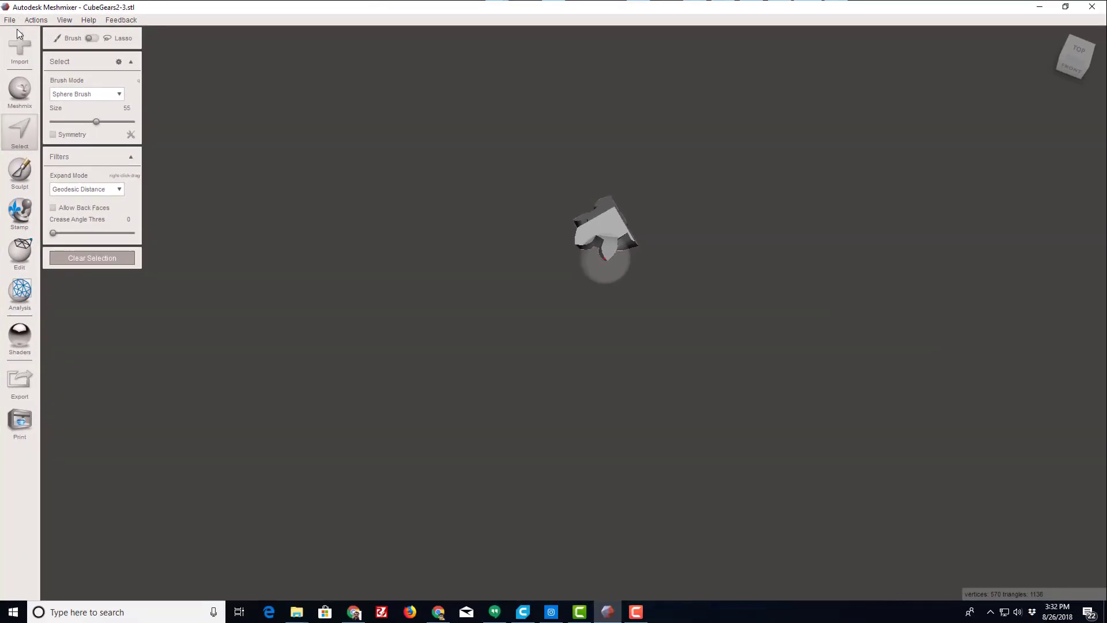
# Undo twice to bring back all parts, then select and delete every gear piece.
pyautogui.hotkey('ctrl', 'z')
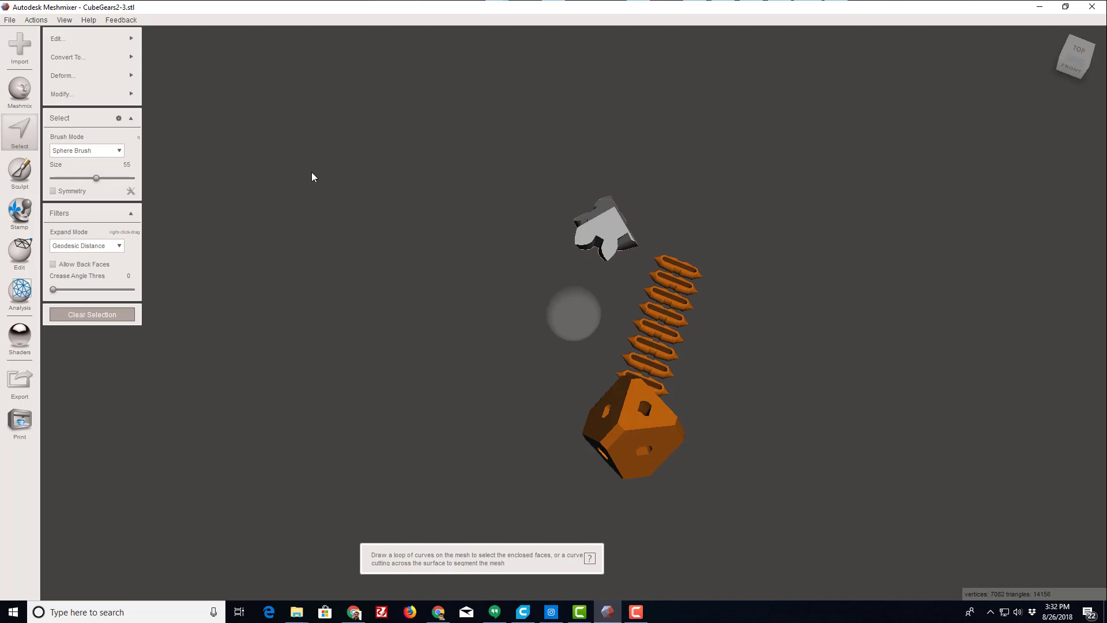
pyautogui.hotkey('ctrl', 'z')
pyautogui.hotkey('ctrl', 'z')
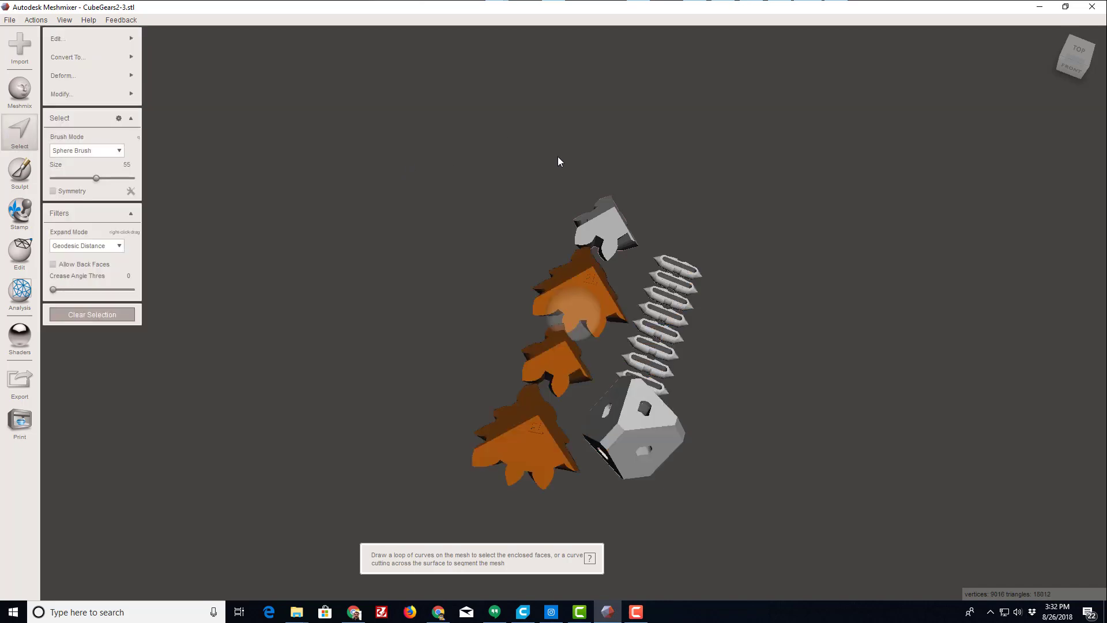
pyautogui.press('Escape')
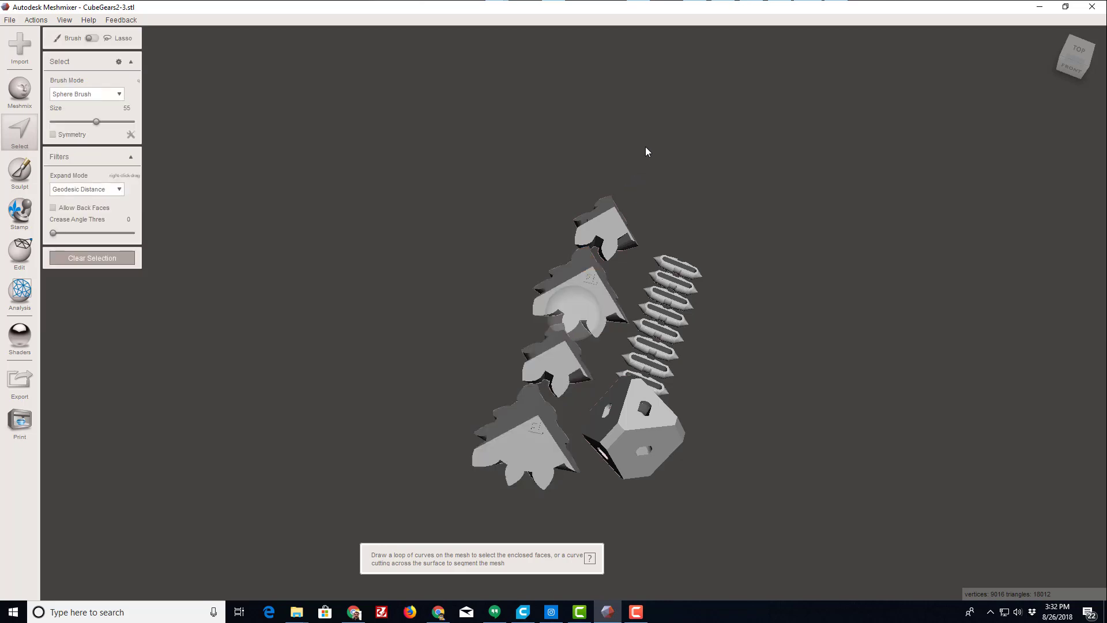
pyautogui.moveTo(644, 150)
pyautogui.mouseDown()
pyautogui.moveTo(544, 371)
pyautogui.moveTo(516, 456)
pyautogui.mouseUp()
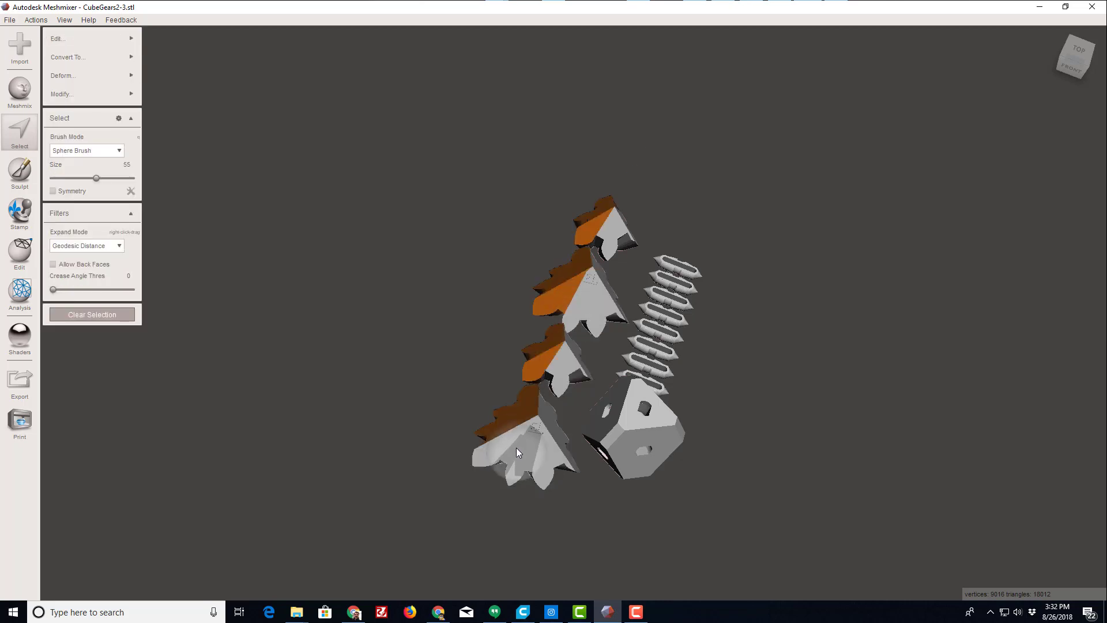
pyautogui.doubleClick(513, 440)
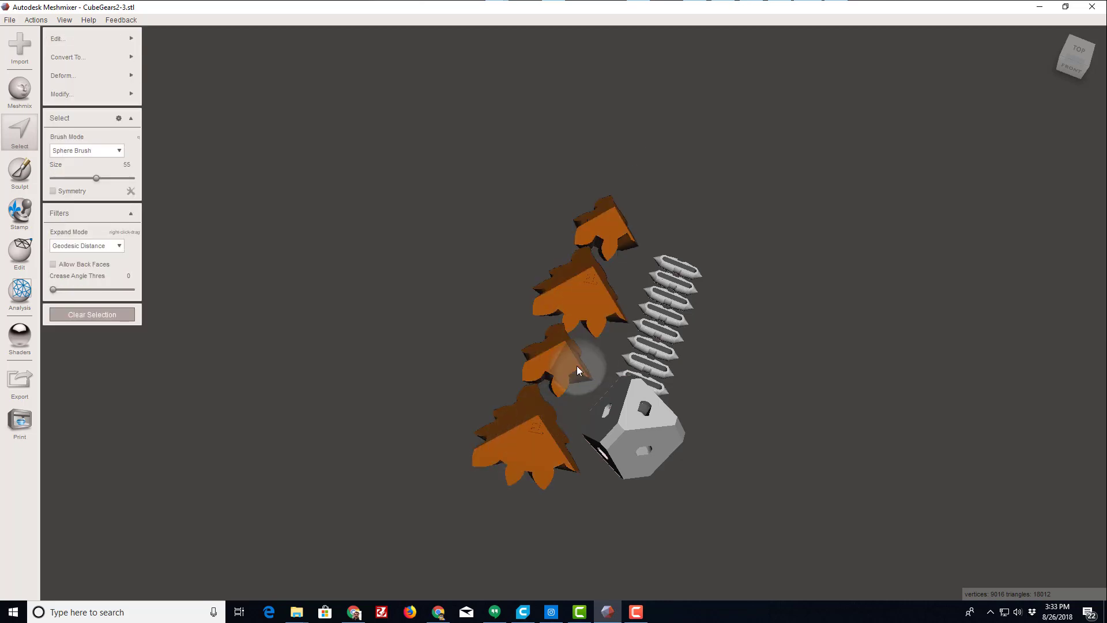
pyautogui.press('Delete')
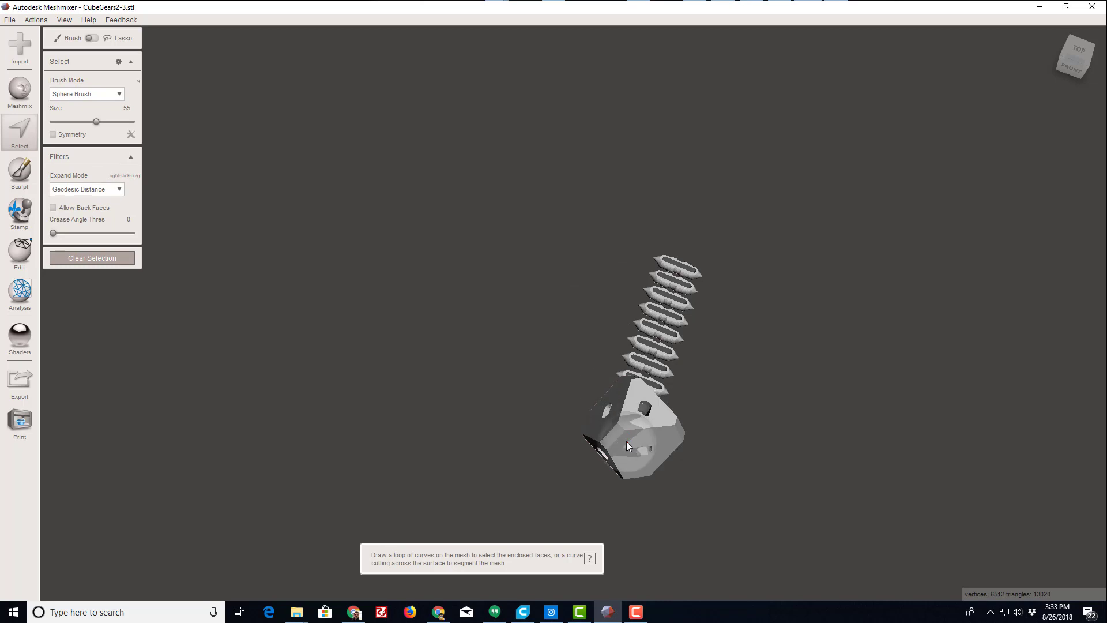
# Select the whole cube body and delete it, leaving only the pins.
pyautogui.moveTo(628, 442)
pyautogui.mouseDown()
pyautogui.moveTo(640, 459)
pyautogui.moveTo(623, 445)
pyautogui.mouseUp()
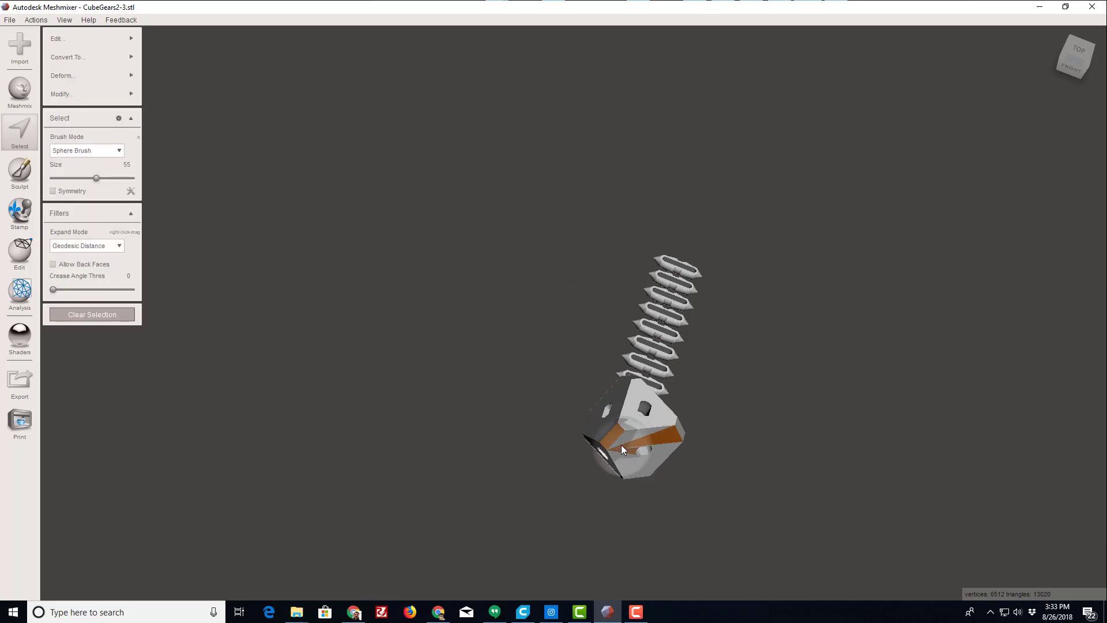
pyautogui.doubleClick(618, 443)
pyautogui.press('Delete')
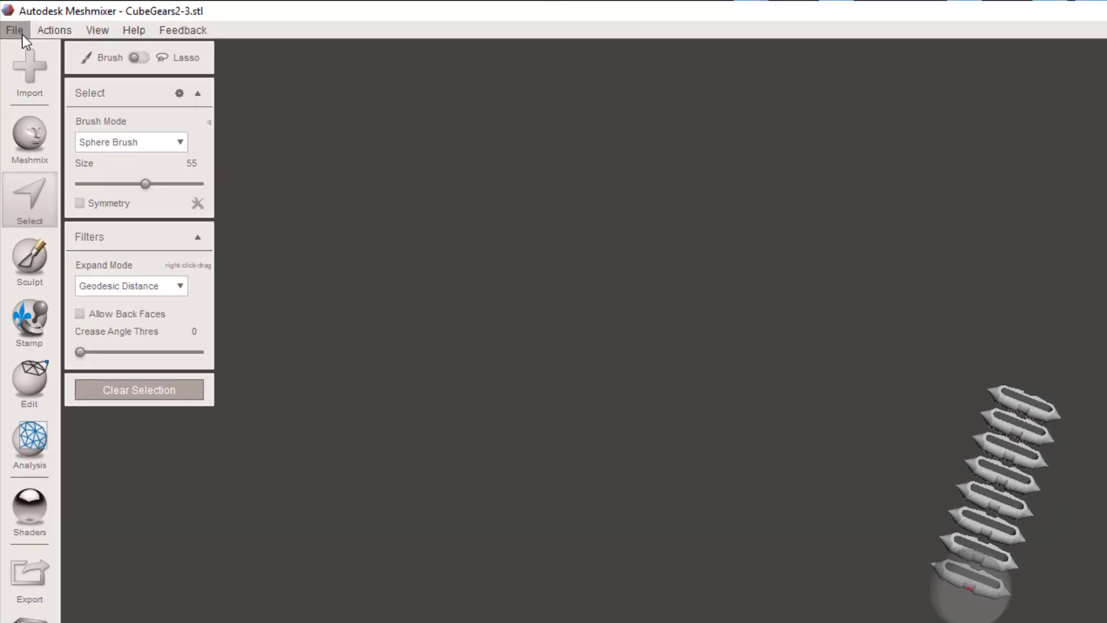
# Export the pin row as a binary STL named 'cube pin', then orbit to check it.
pyautogui.click(22, 34)
pyautogui.click(50, 275)
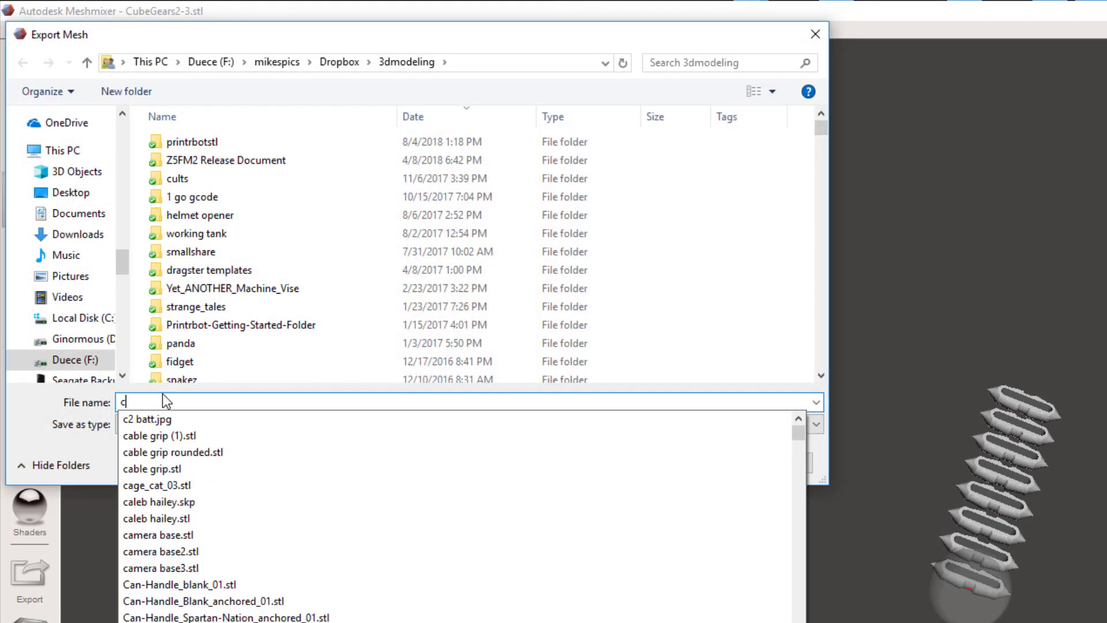
pyautogui.write('ube ')
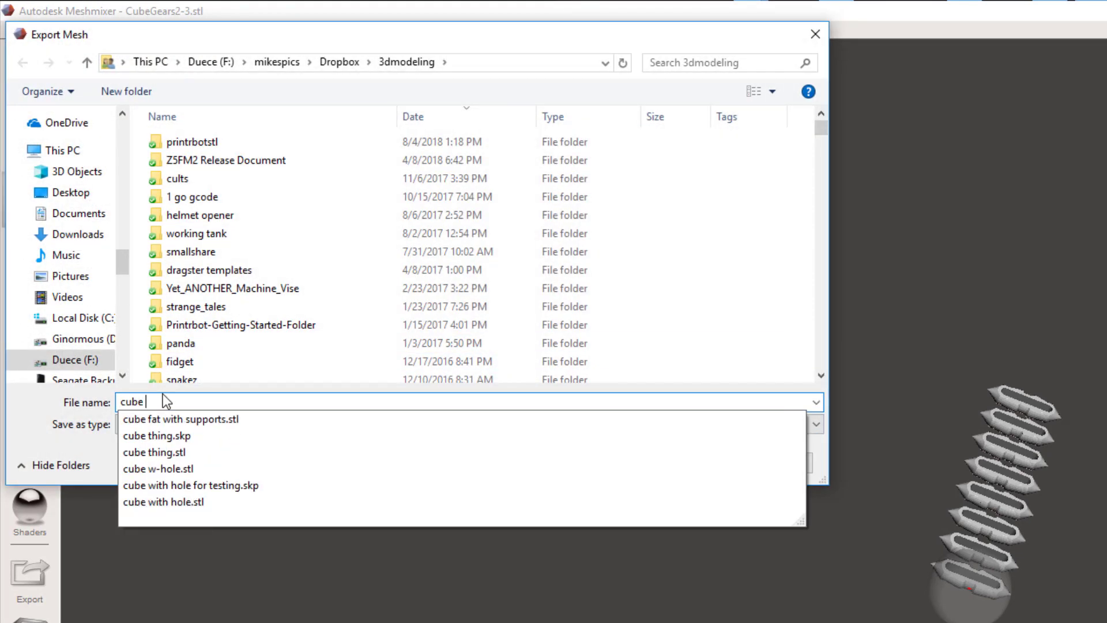
pyautogui.write('pro')
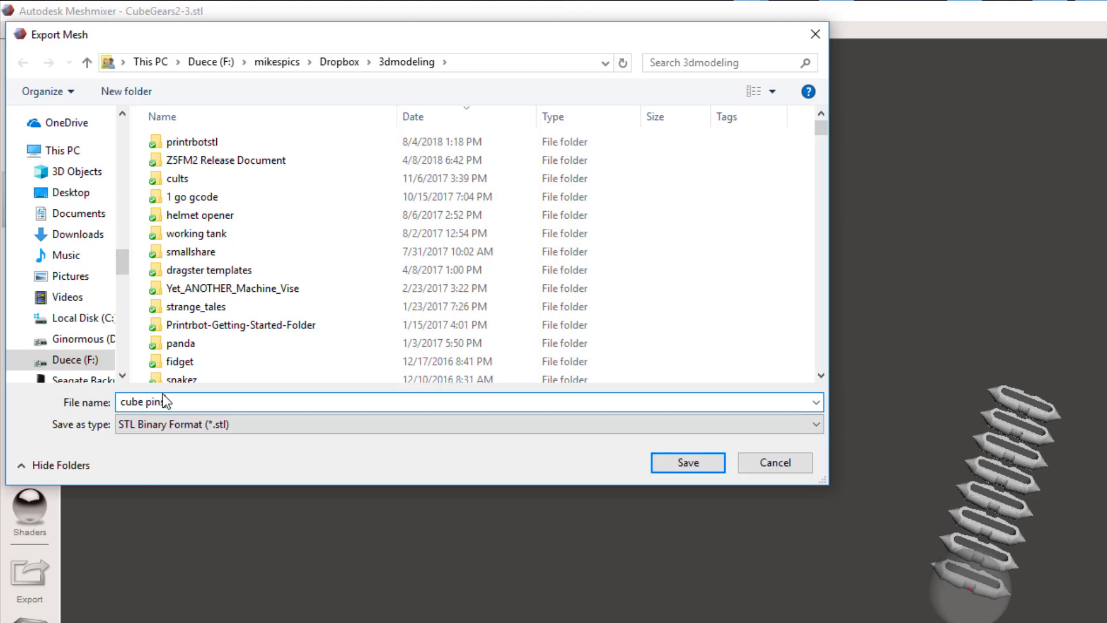
pyautogui.press('Return')
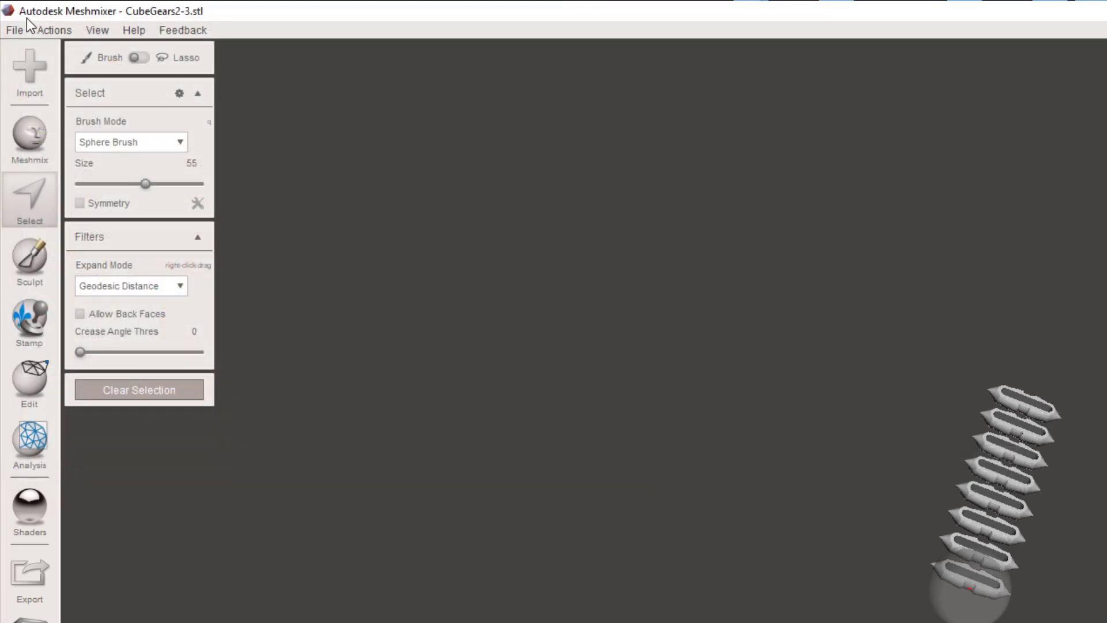
pyautogui.moveTo(854, 503); pyautogui.dragTo(1072, 466, button='right')
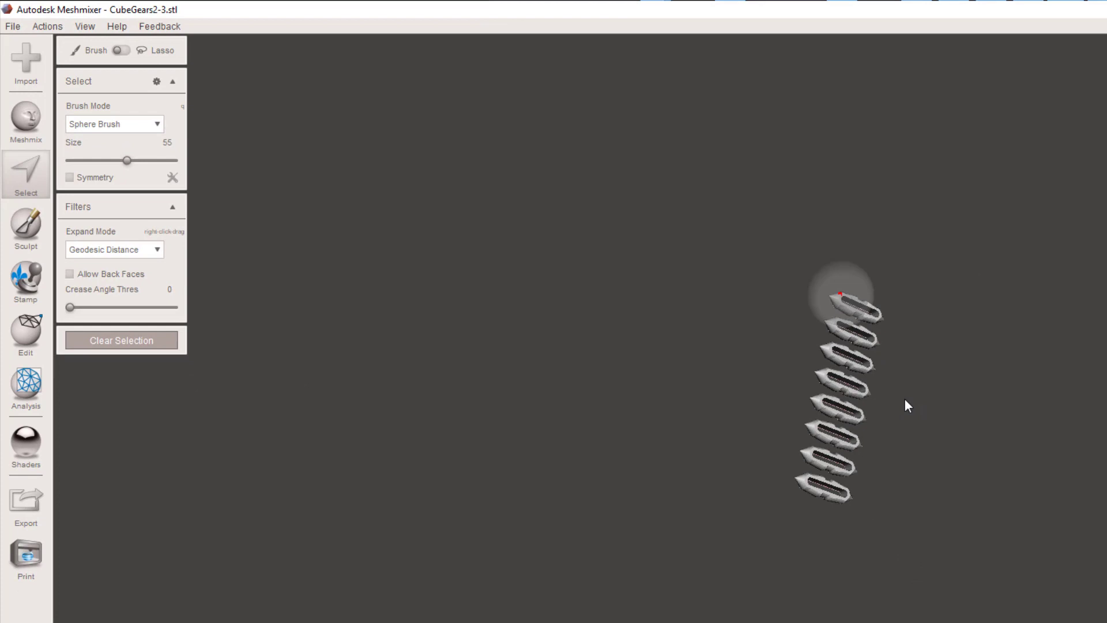
pyautogui.moveTo(637, 254); pyautogui.dragTo(558, 378, button='right')
pyautogui.moveTo(754, 378); pyautogui.dragTo(438, 346, button='right')
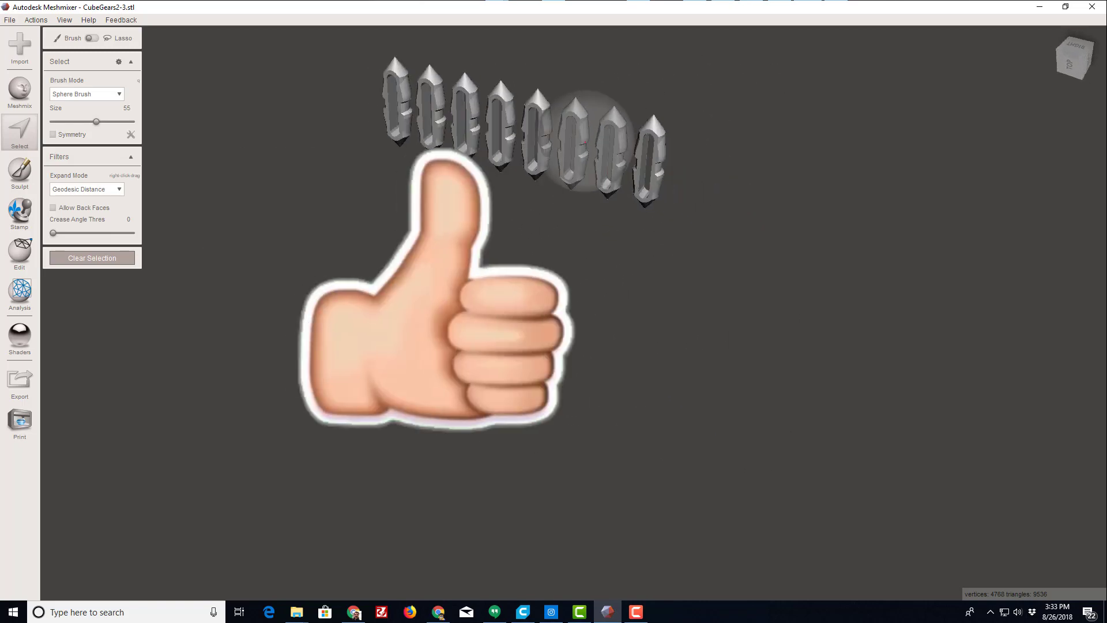
pyautogui.moveTo(586, 142); pyautogui.dragTo(578, 265, button='right')
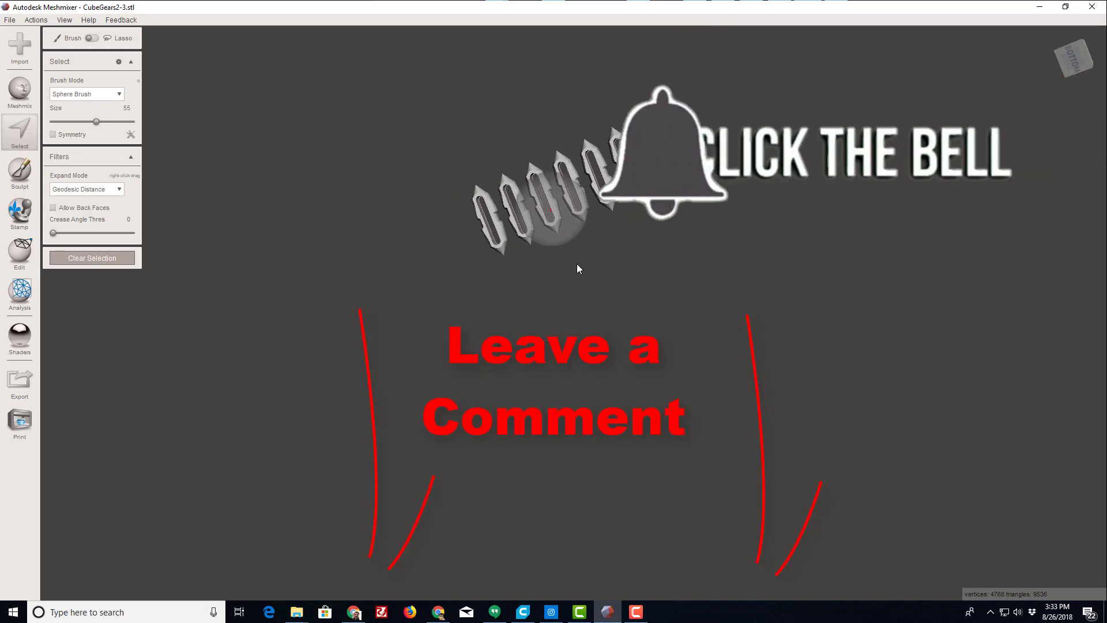
pyautogui.moveTo(632, 247); pyautogui.dragTo(683, 447, button='right')
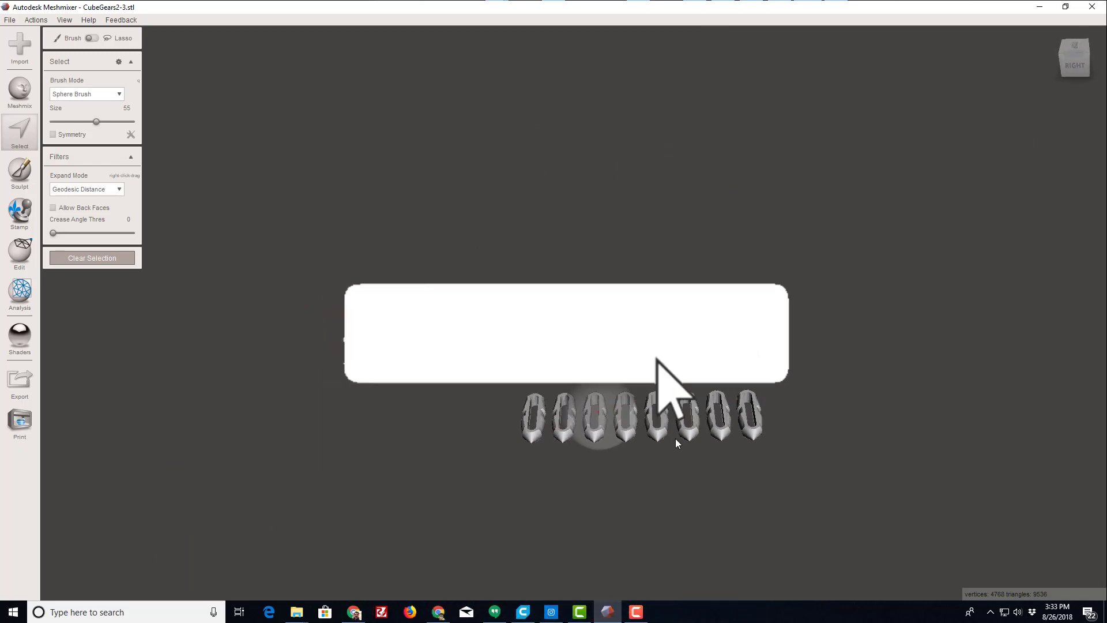